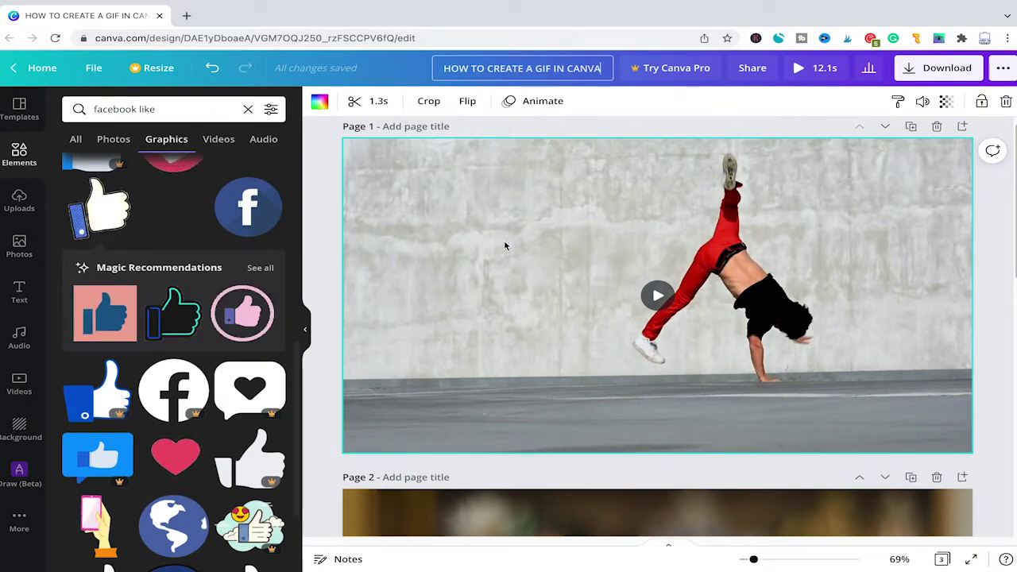
Step: Play the 1.3s breakdancing clip on page 1 of the 'HOW TO CREATE A GIF IN CANVA' design
scroll(561, 286, "up", 1)
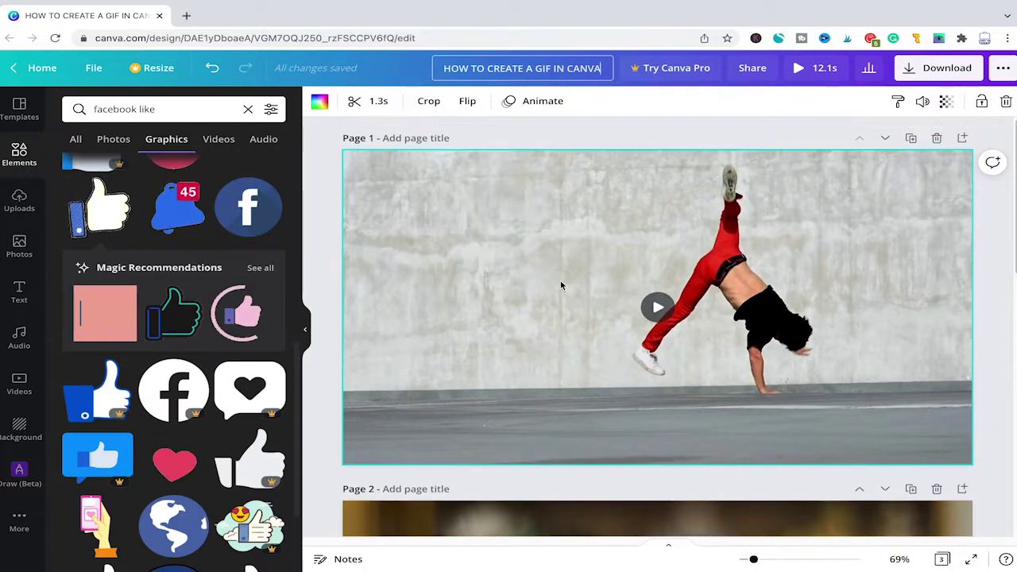
scroll(556, 250, "down", 2)
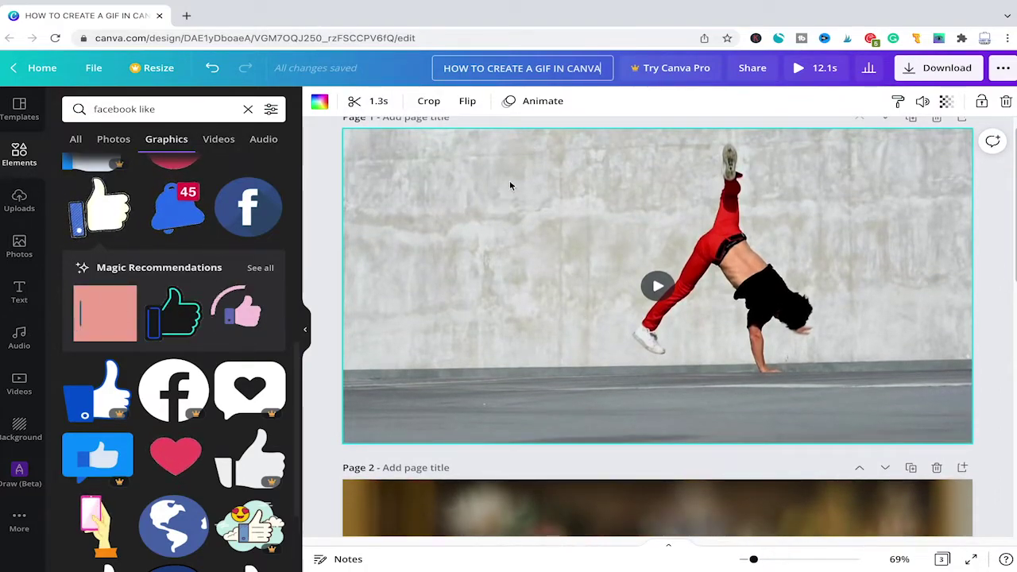
scroll(533, 206, "up", 1)
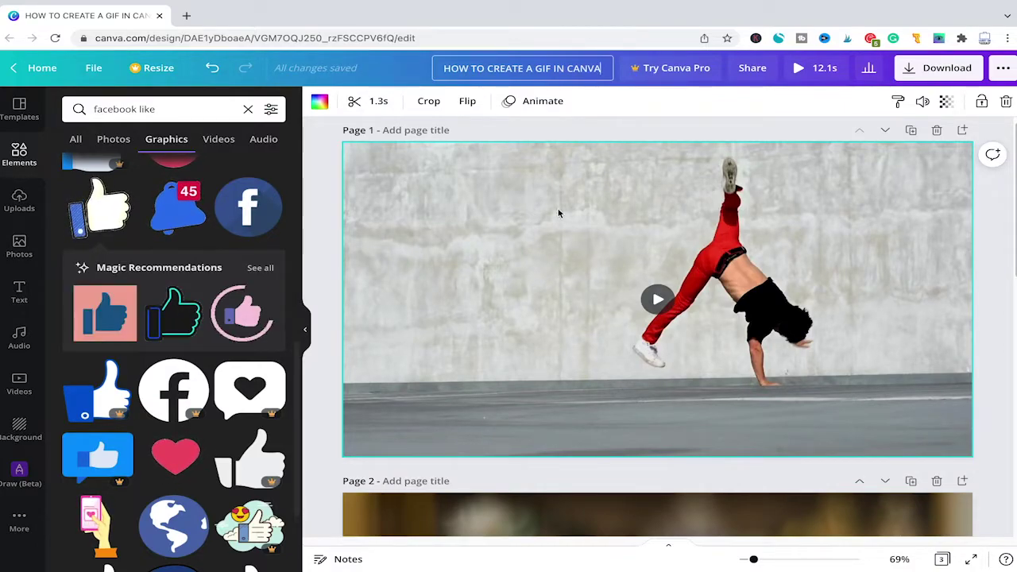
left_click(657, 298)
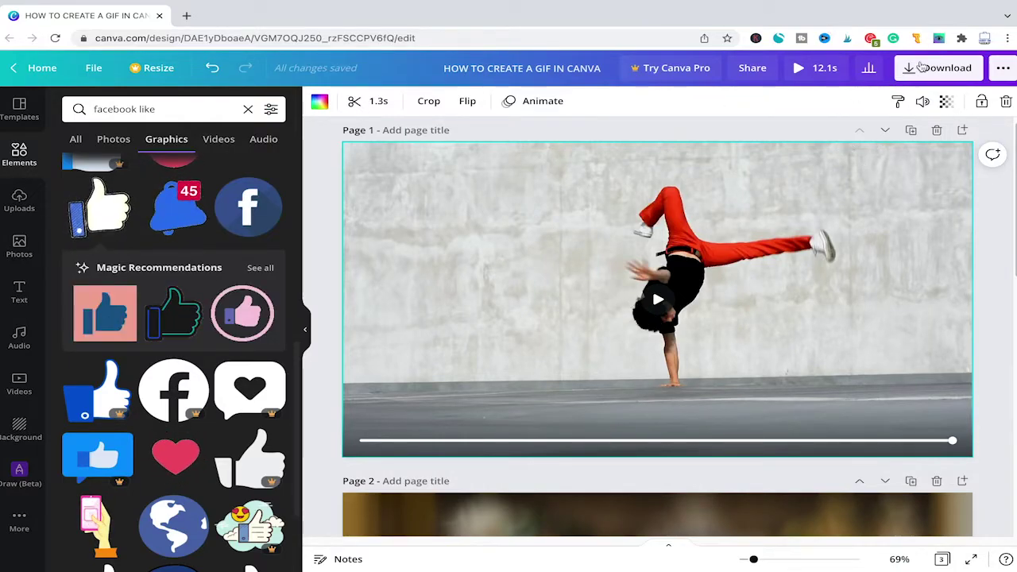
left_click(940, 75)
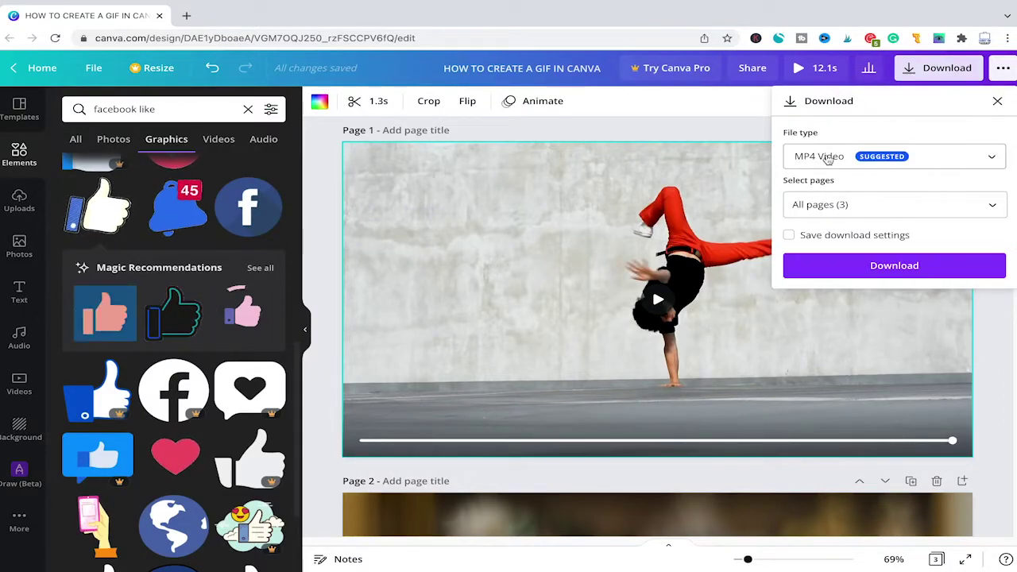
left_click(827, 159)
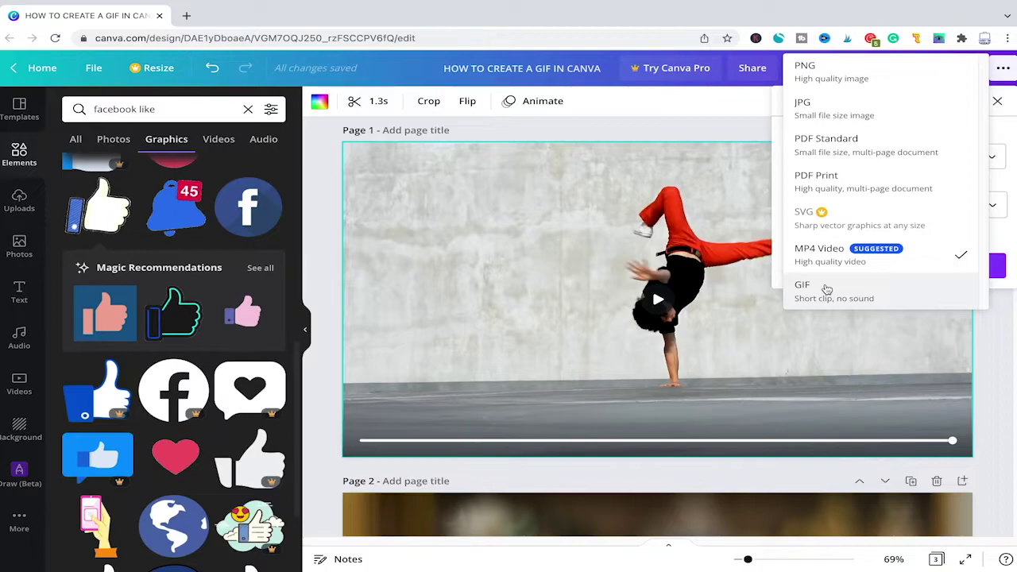
left_click(570, 239)
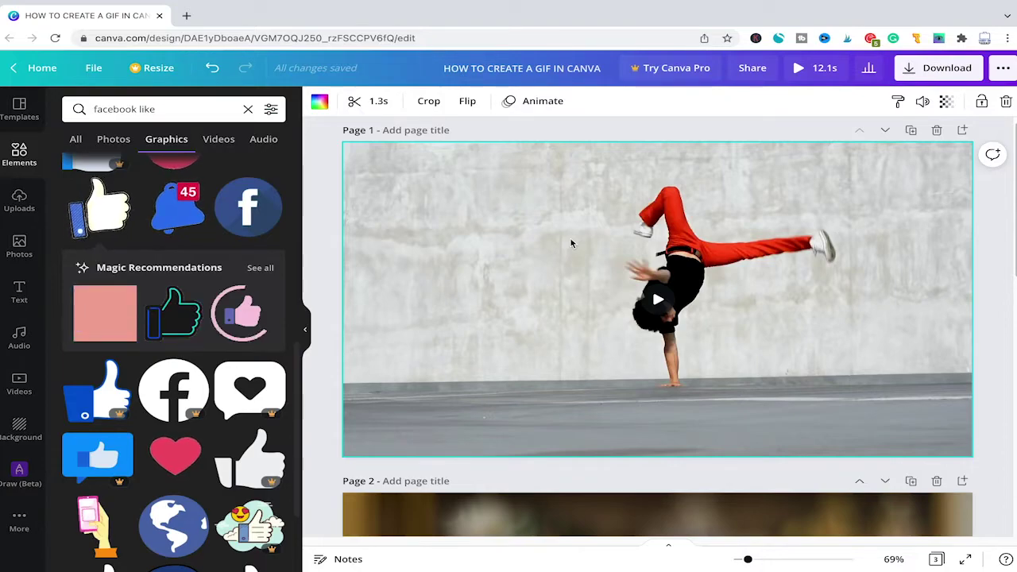
mouse_move(604, 234)
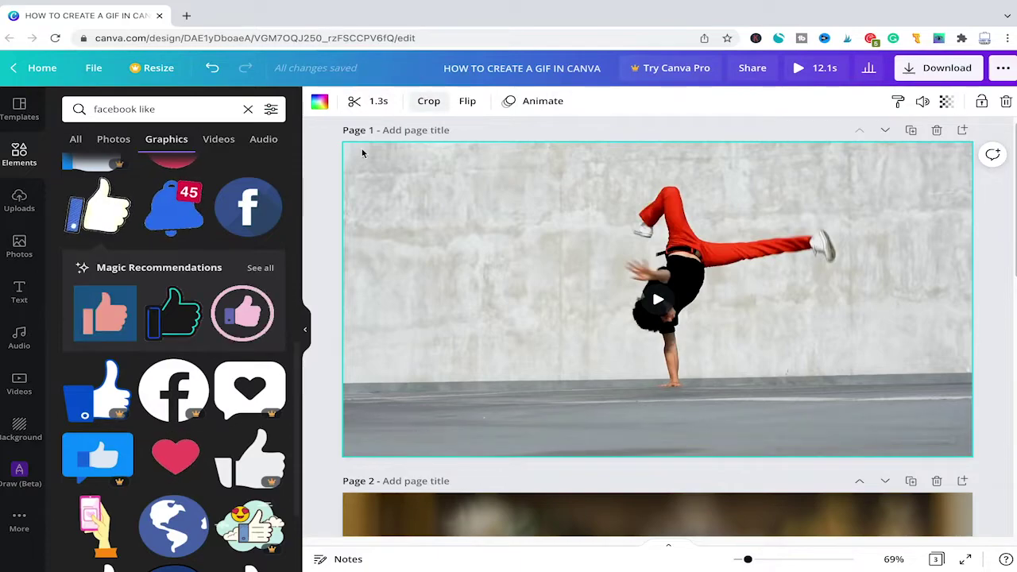
Step: Trim the page 1 breakdancing clip to 0.7s using the purple trim handles
left_click(370, 102)
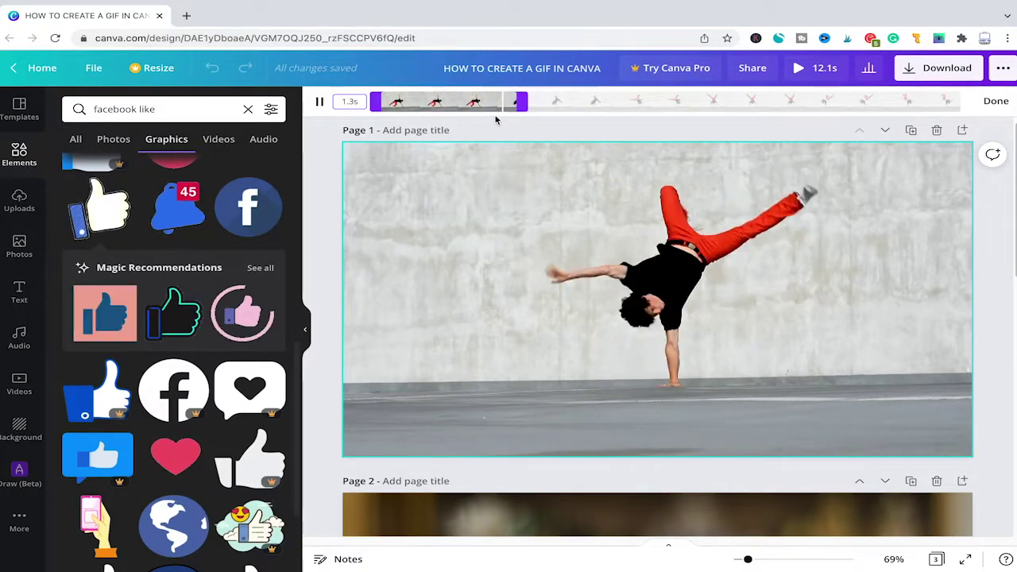
left_click(518, 101)
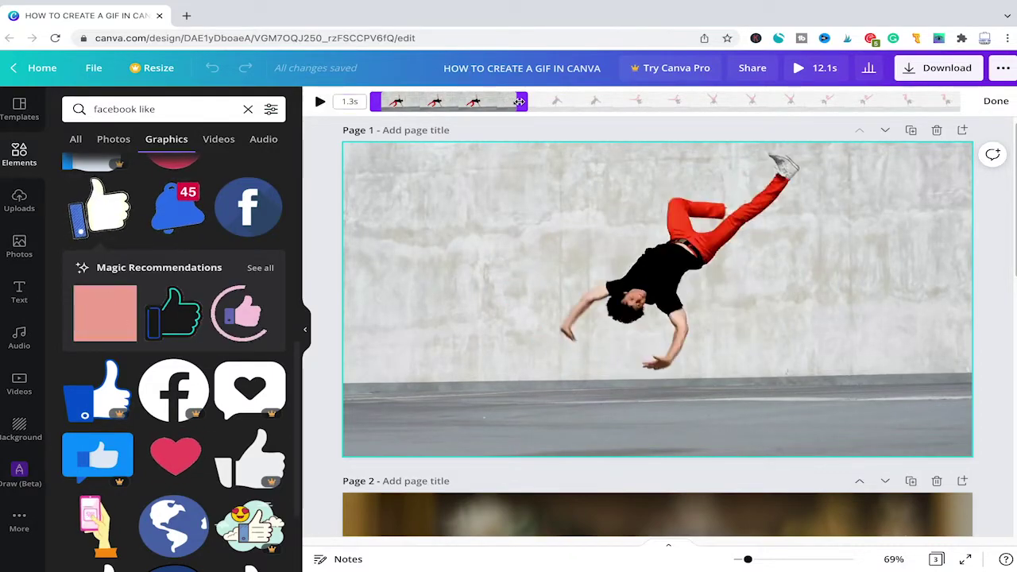
left_click_drag(520, 102, 454, 104)
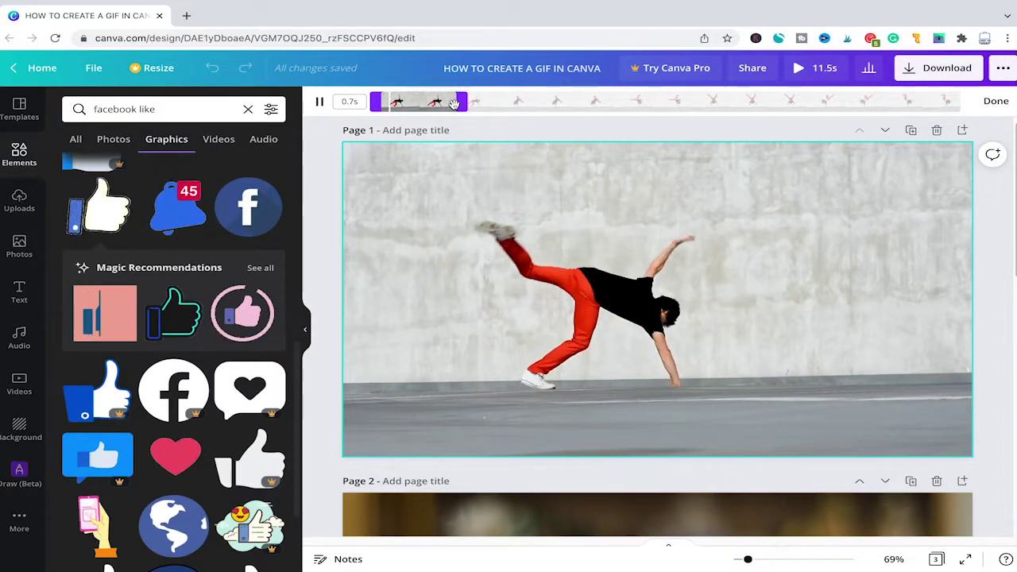
scroll(602, 209, "down", 4)
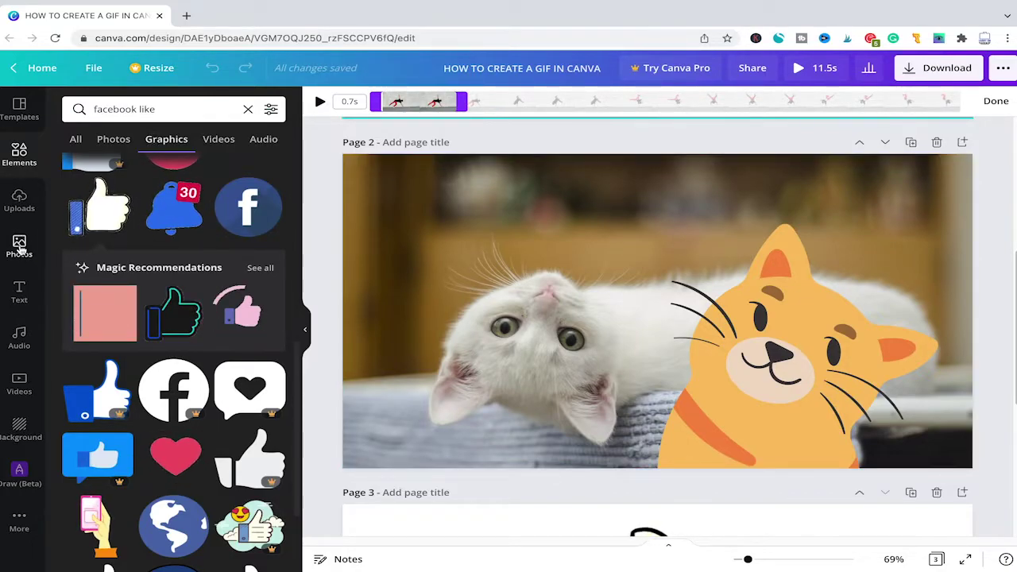
Step: Search Photos for 'cats' and select the cat photo on page 2
left_click(147, 111)
type("cats")
key("Return")
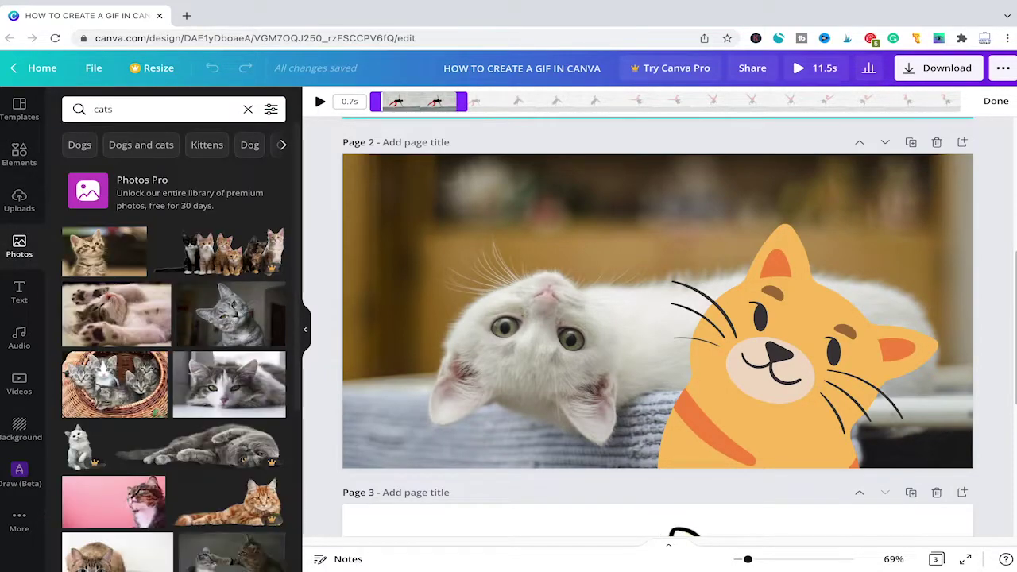
scroll(254, 342, "down", 2)
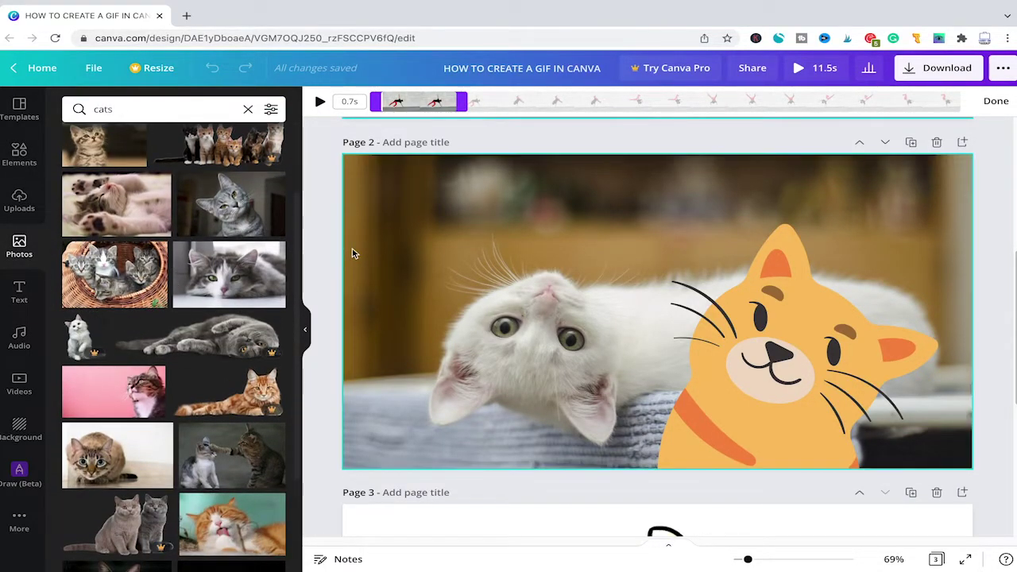
left_click(378, 243)
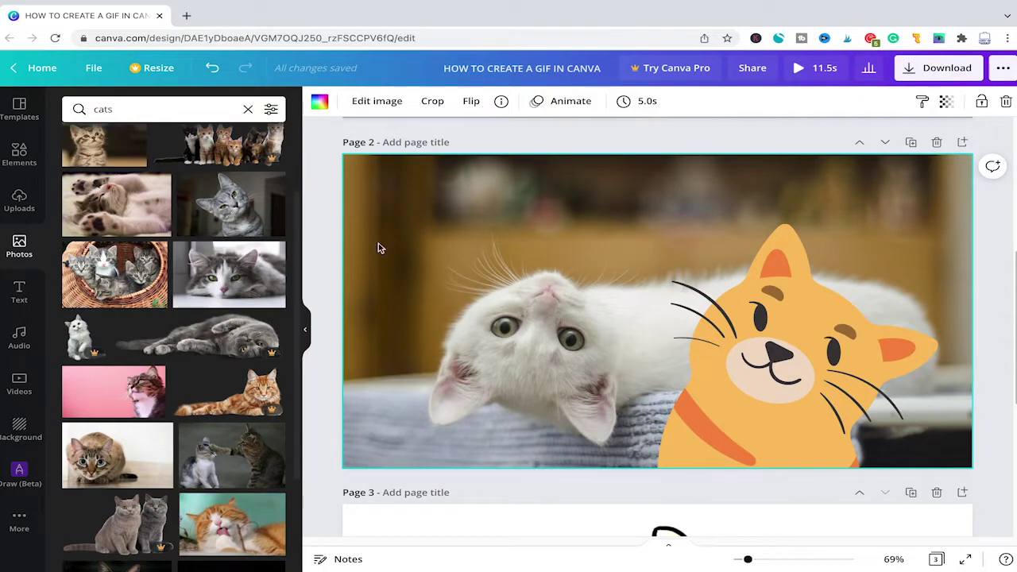
Step: Search Graphics for 'cats' and select the orange cartoon cat on page 2
left_click(20, 154)
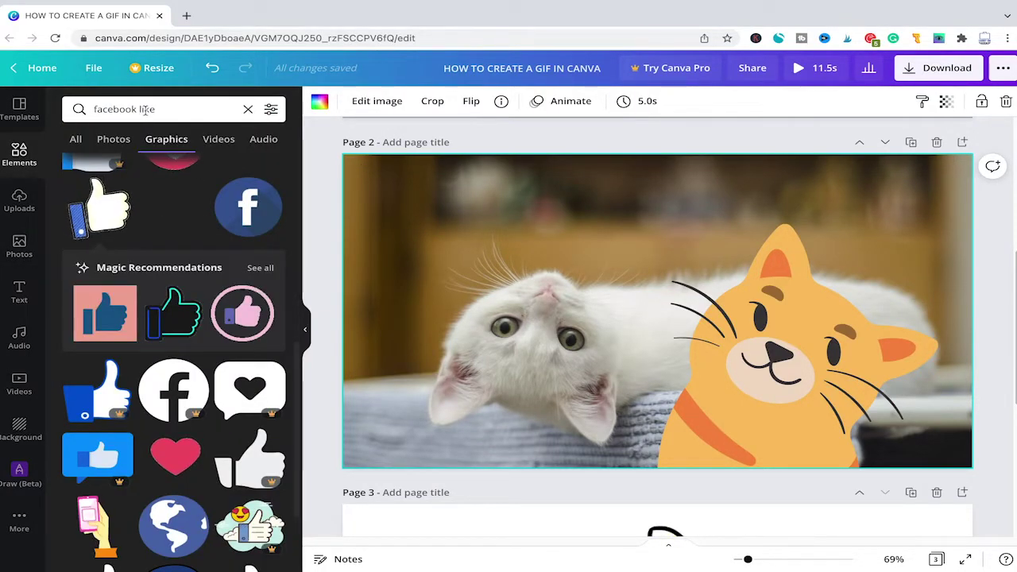
triple_click(124, 109)
type("cats")
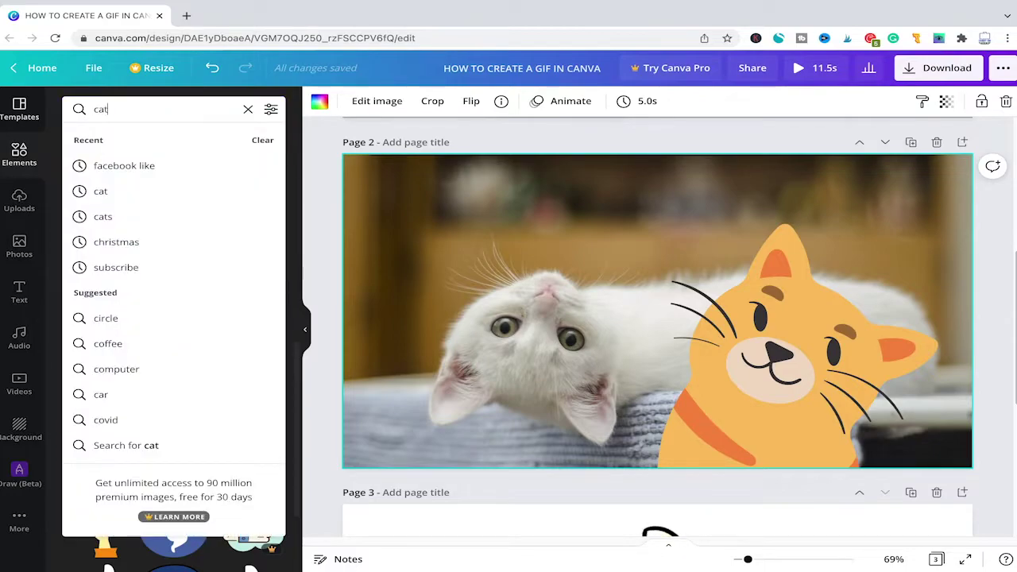
key("Return")
scroll(231, 399, "down", 2)
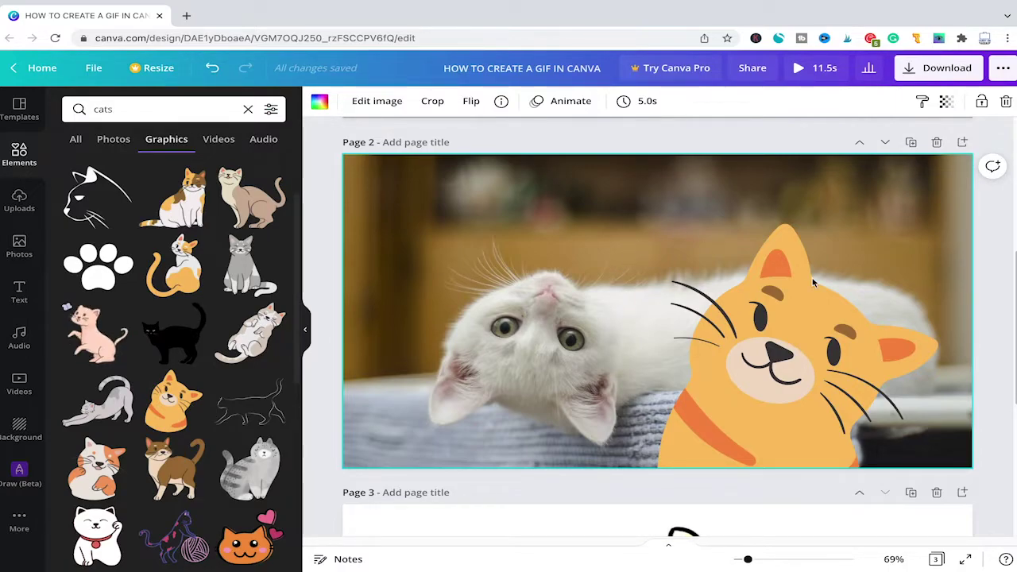
left_click(763, 377)
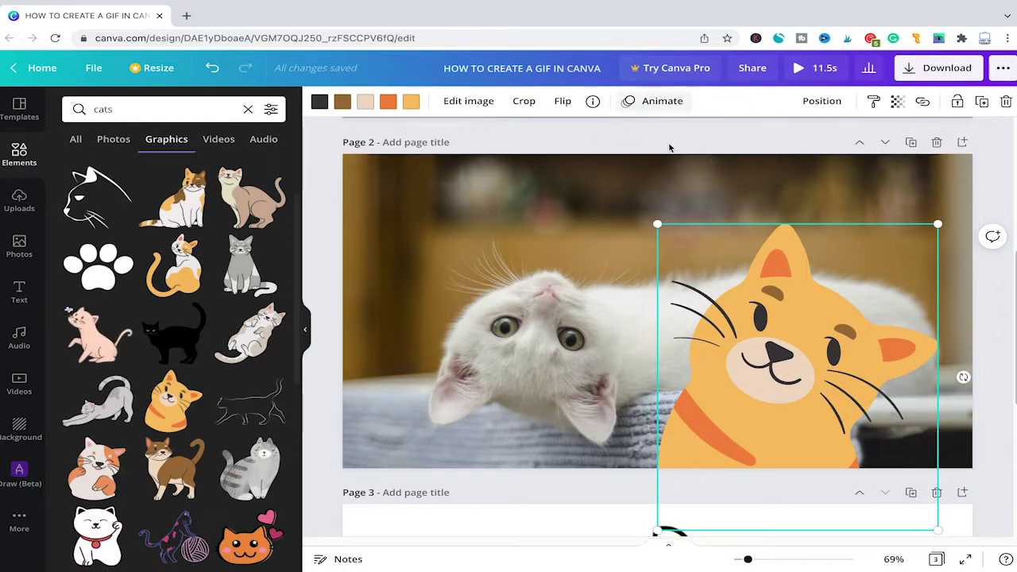
left_click(644, 105)
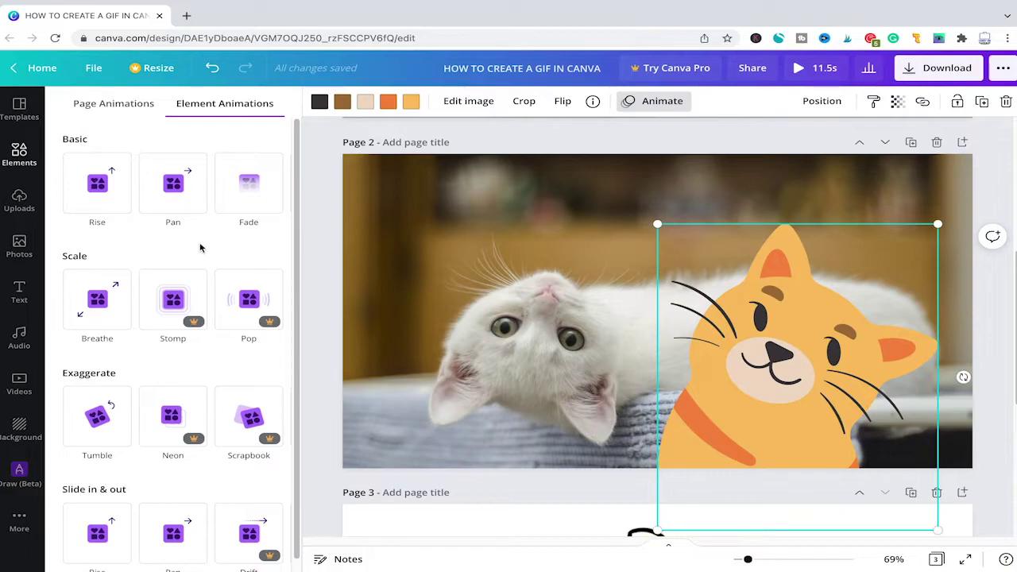
Step: Apply the Basic Rise animation to the orange cat and preview the design full screen
scroll(211, 238, "down", 1)
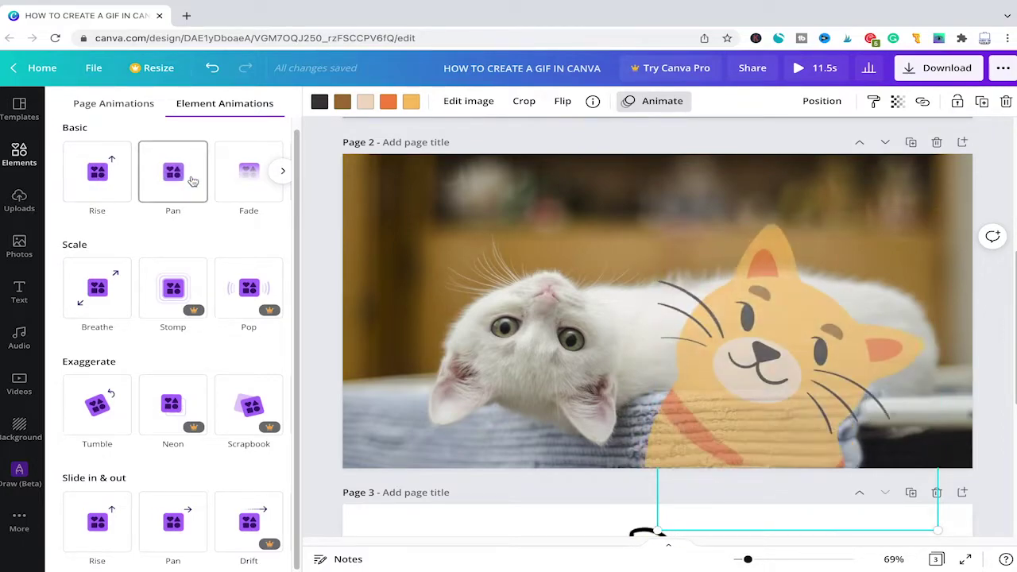
left_click(87, 182)
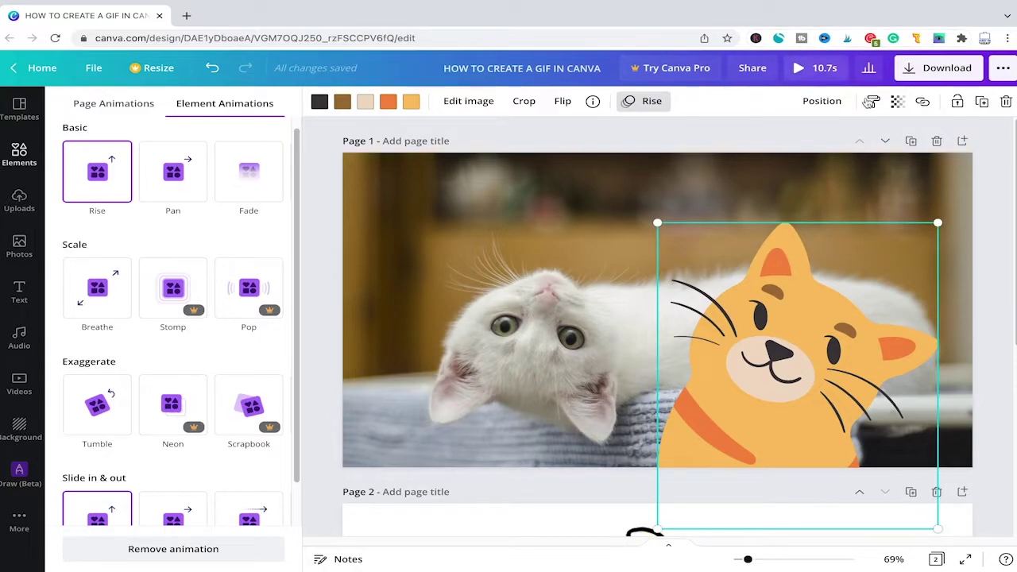
left_click(826, 68)
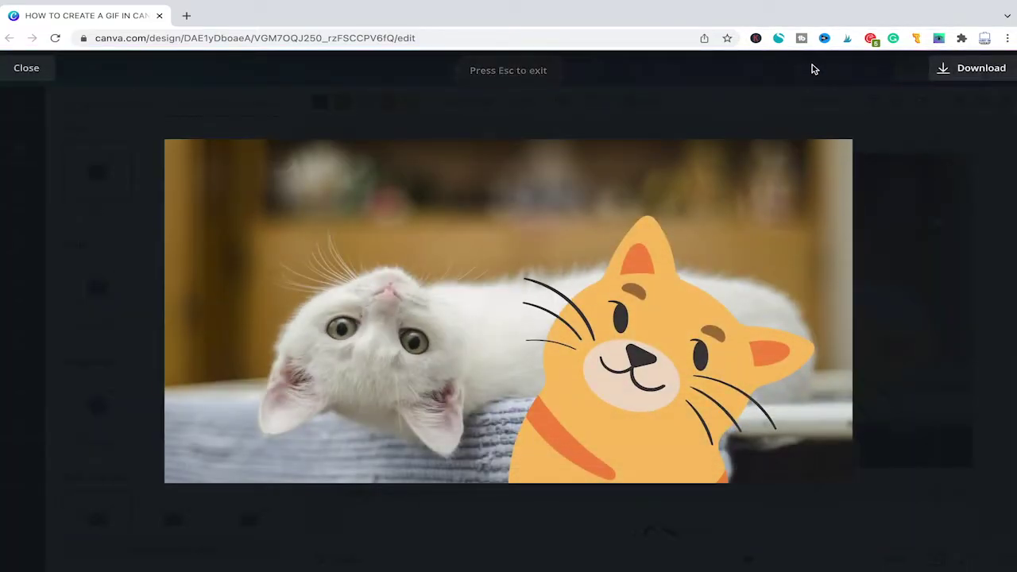
left_click(31, 68)
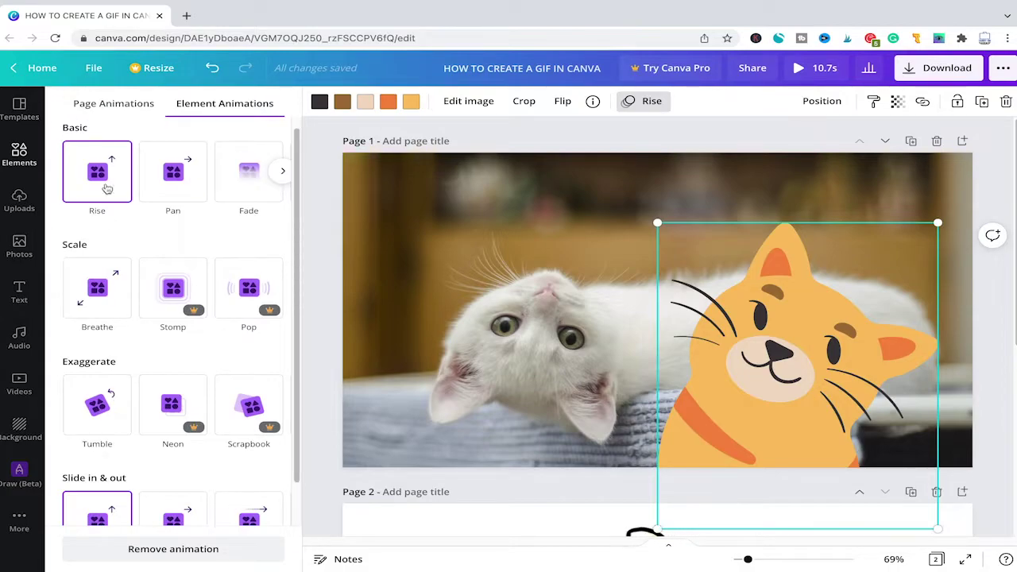
Step: Search Graphics for 'gif', delete the orange cat, and add the sparkle sticker to page 1
left_click(19, 155)
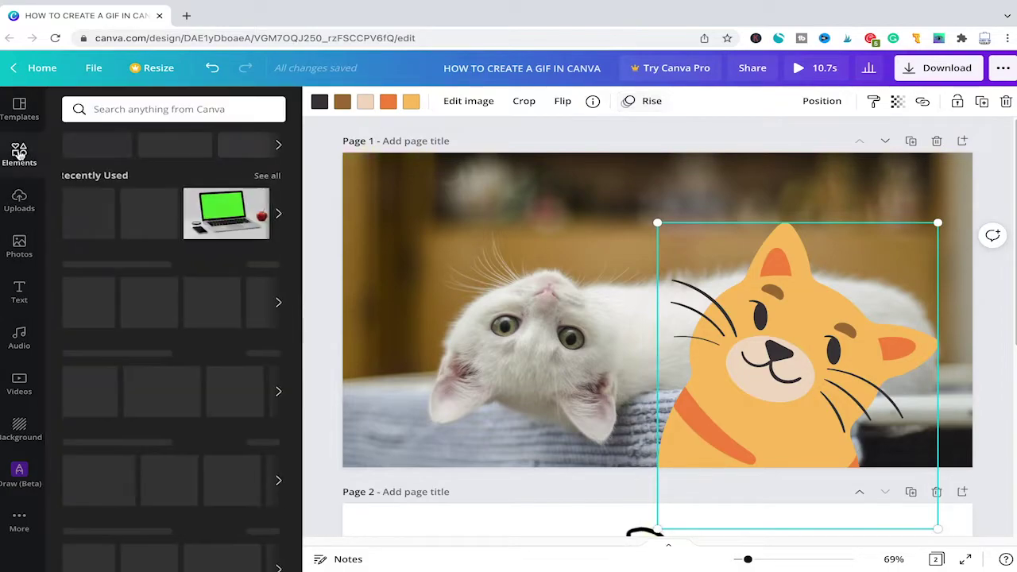
left_click(107, 109)
type("gif")
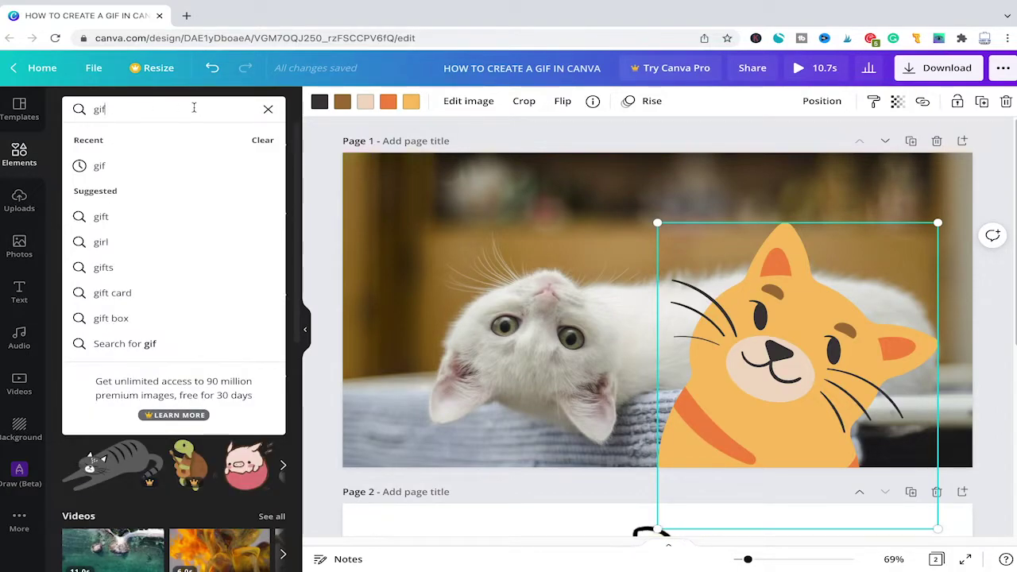
key("Return")
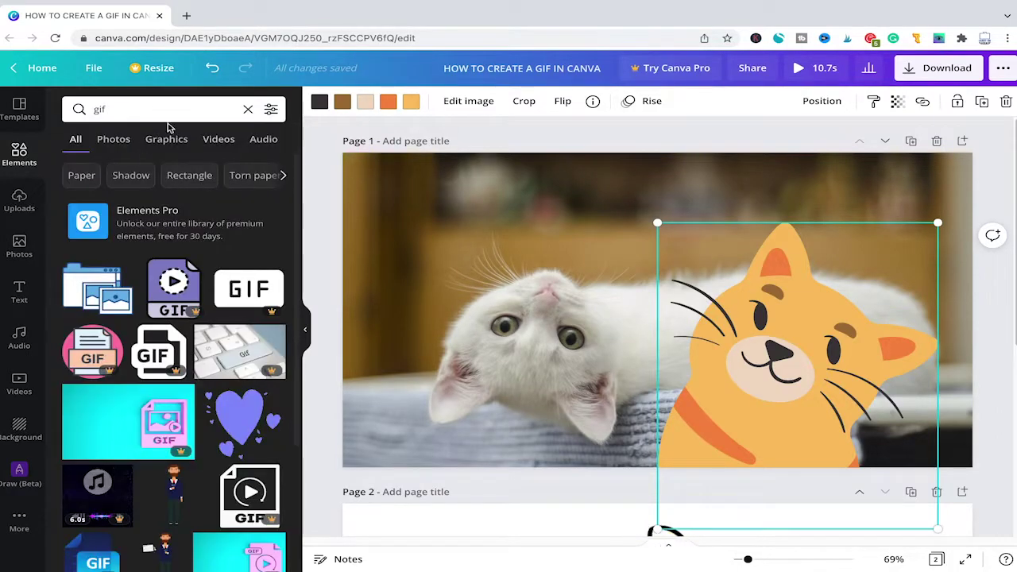
left_click(166, 141)
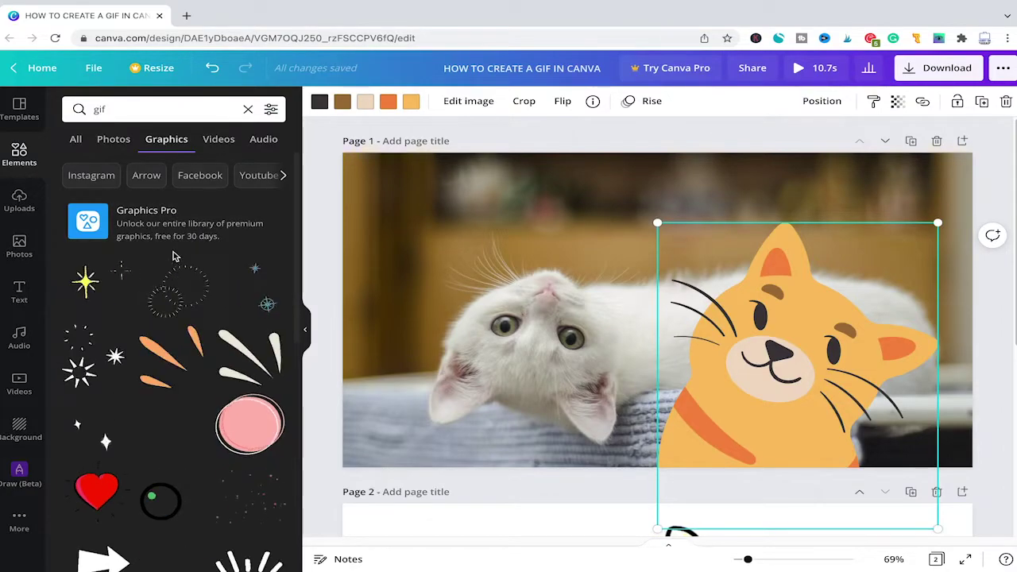
scroll(186, 246, "down", 3)
scroll(183, 256, "down", 3)
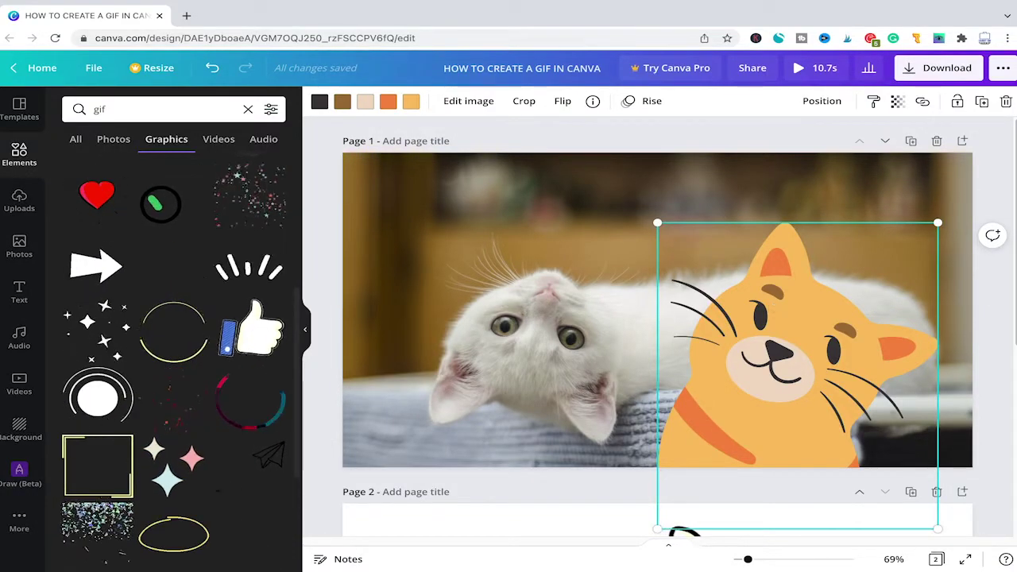
key("Delete")
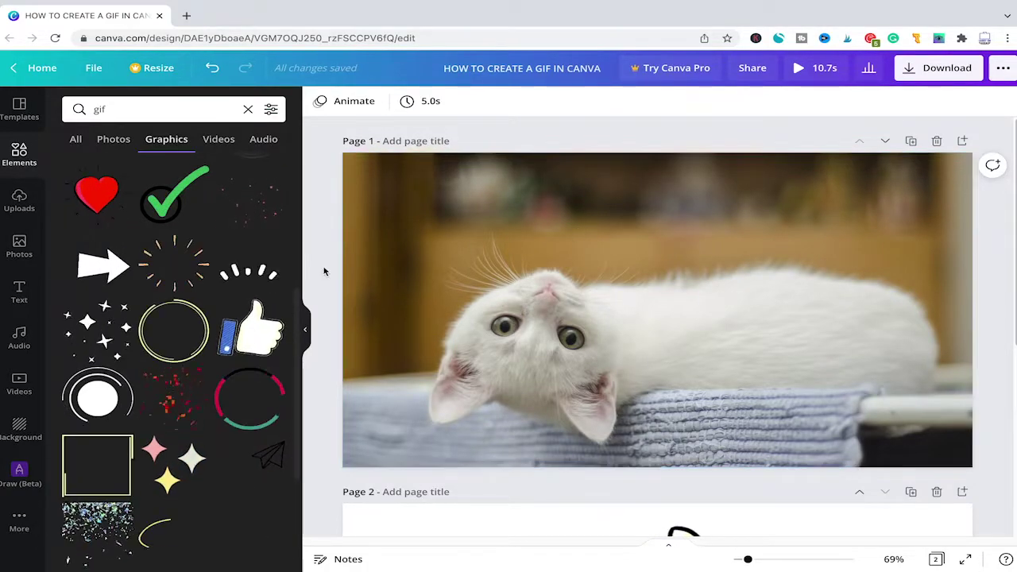
left_click(167, 463)
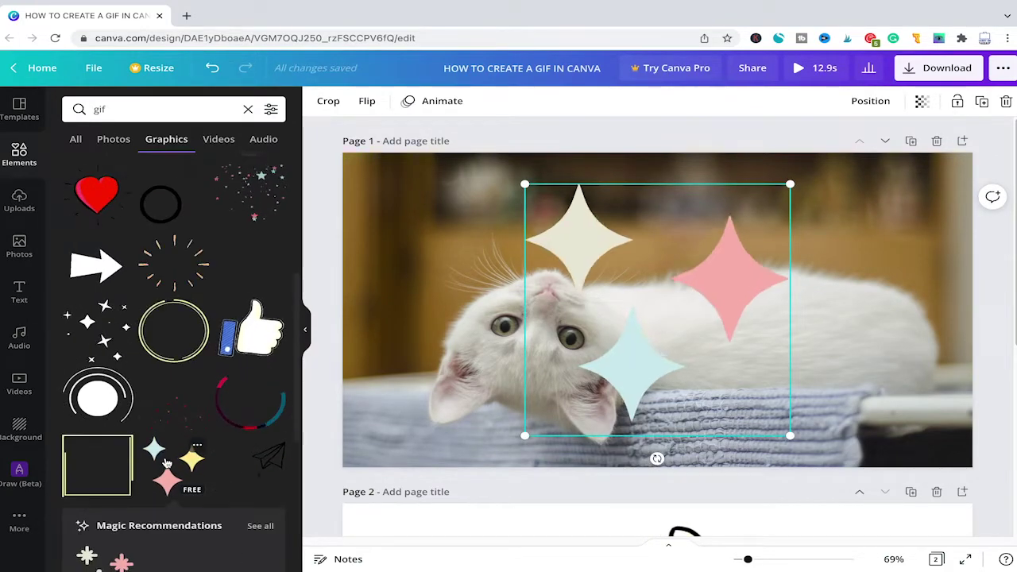
Step: Place a smaller sparkle sticker at the top-right corner of the kitten photo
left_click(425, 352)
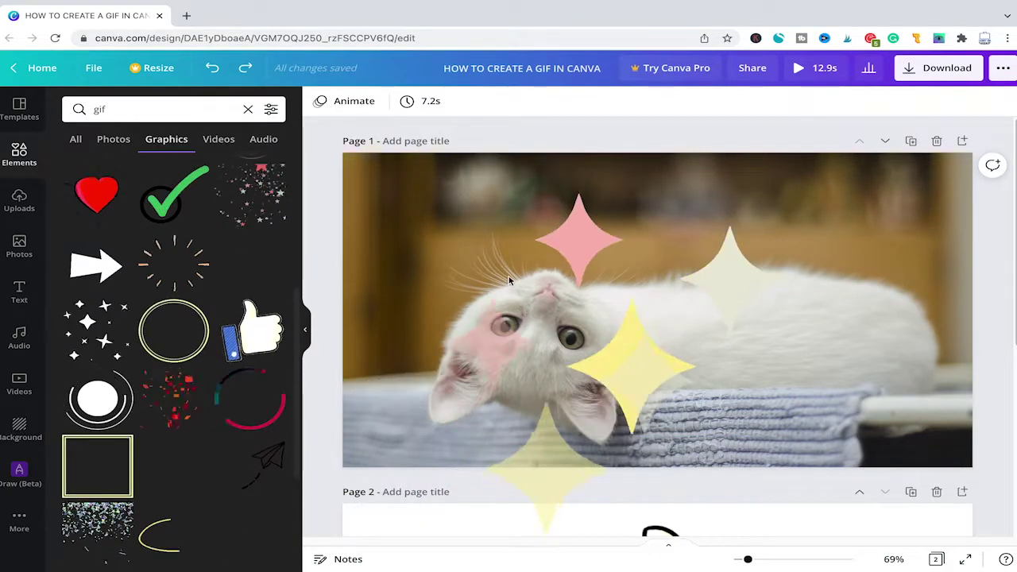
left_click(675, 257)
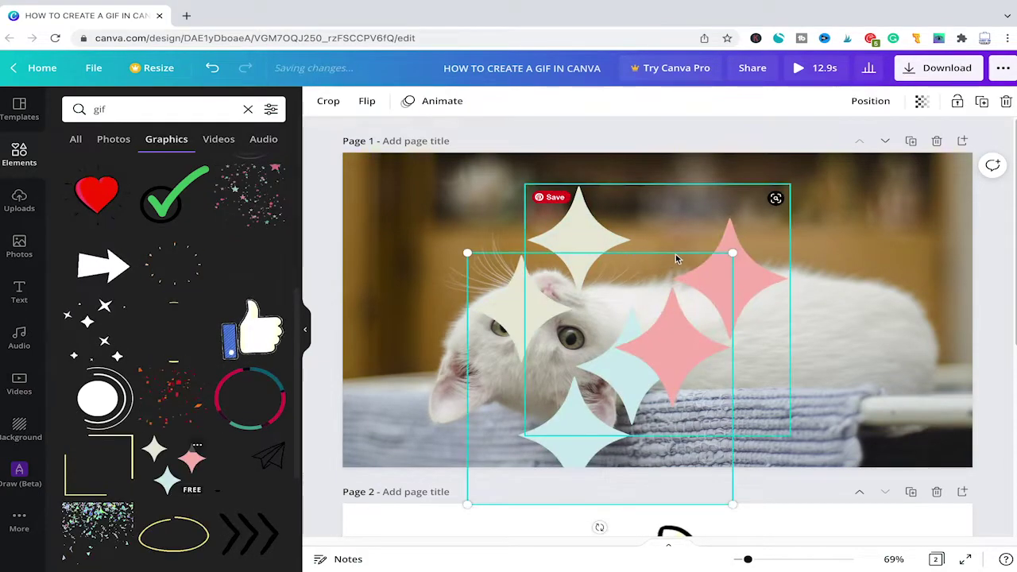
left_click_drag(675, 256, 910, 234)
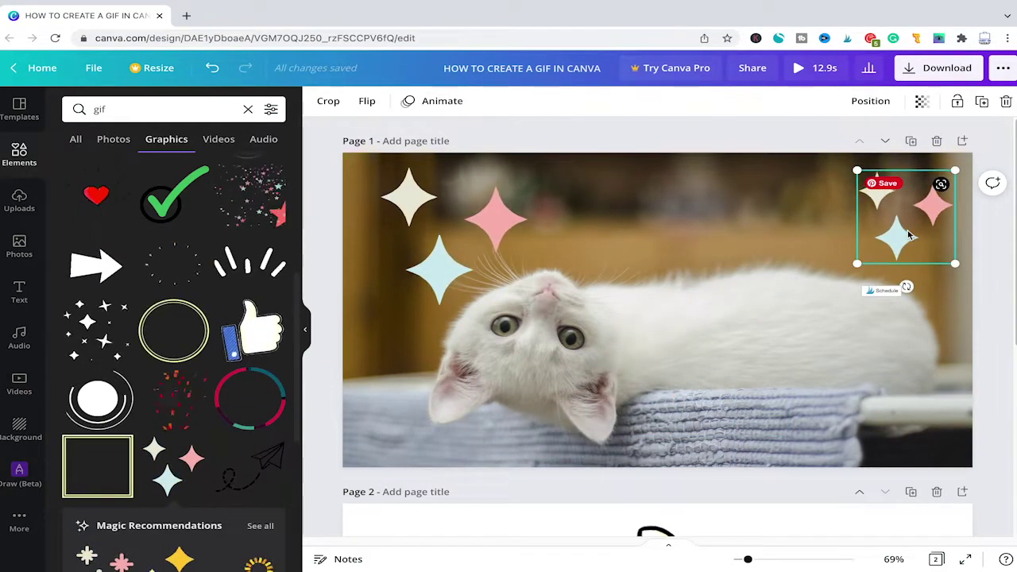
left_click(688, 249)
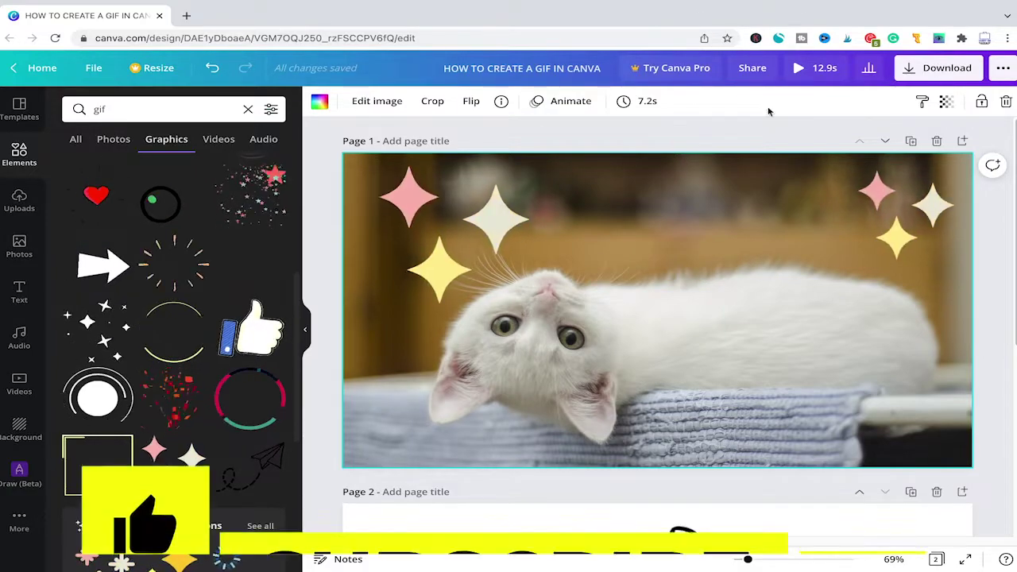
left_click(916, 68)
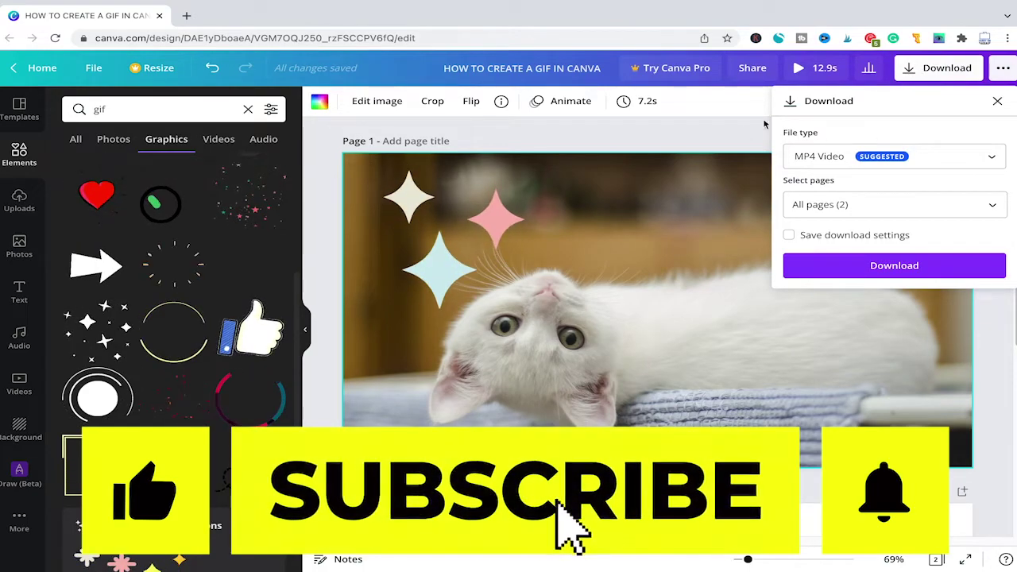
Step: Check the GIF file-type option, close downloads without exporting, and move to page 2
left_click(808, 156)
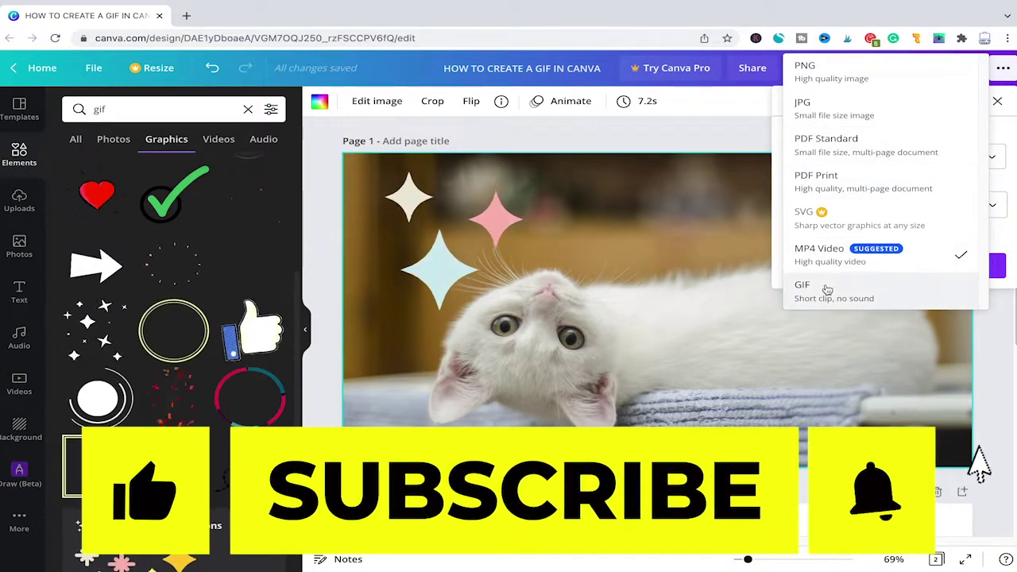
left_click(634, 235)
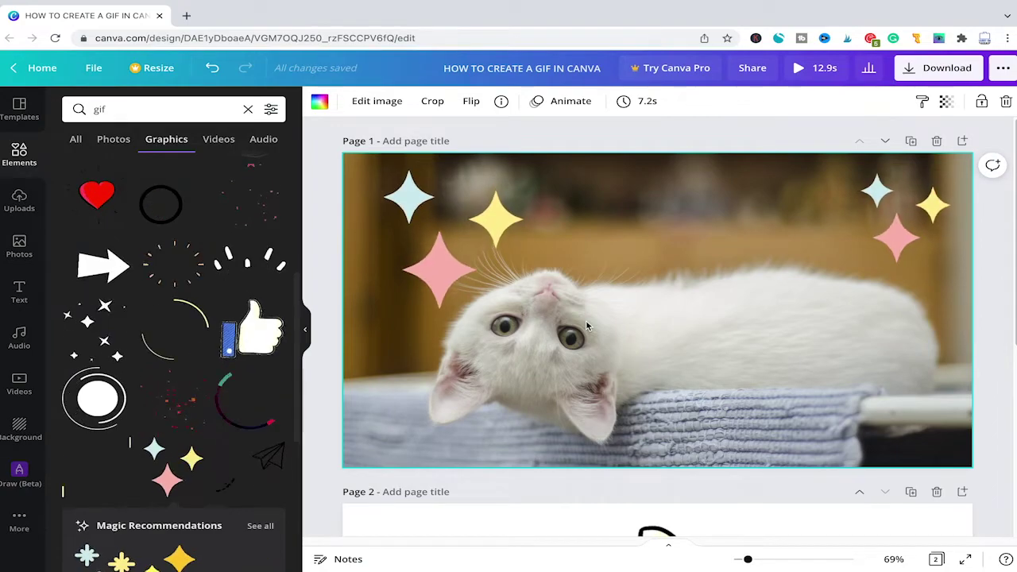
scroll(556, 324, "down", 4)
left_click(518, 325)
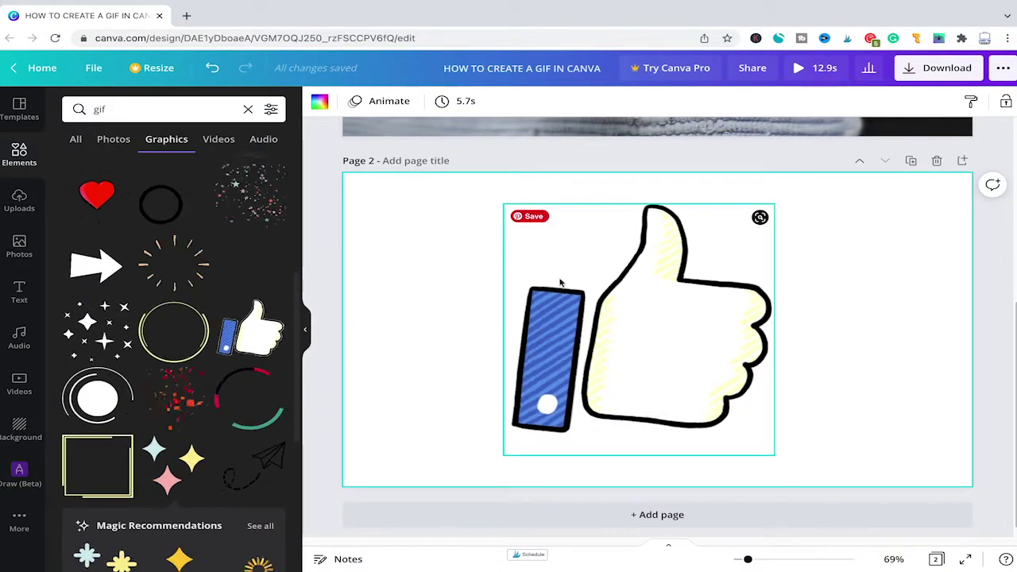
left_click(662, 292)
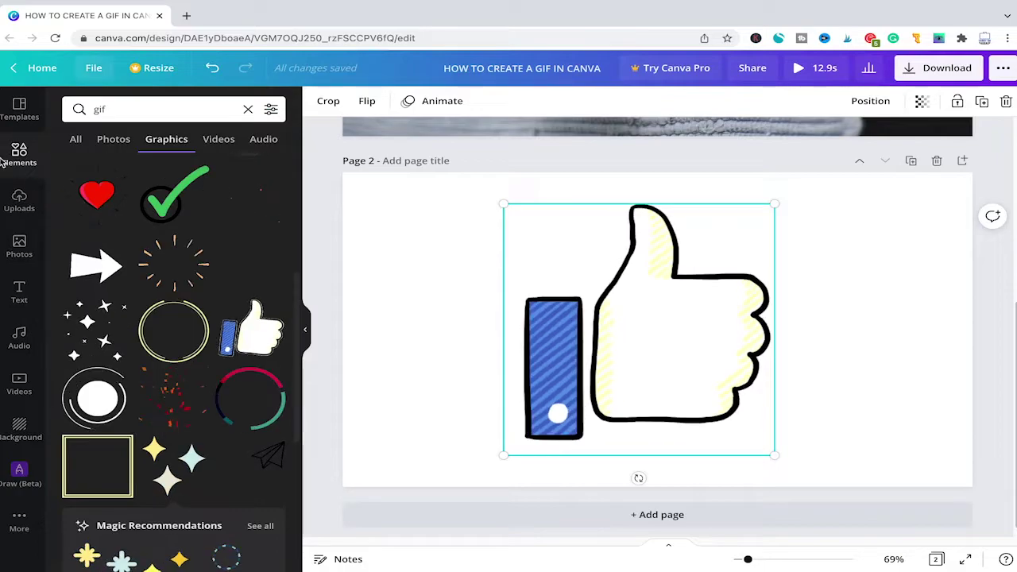
left_click(65, 109)
Step: Search the elements library for 'green screen'
type("g")
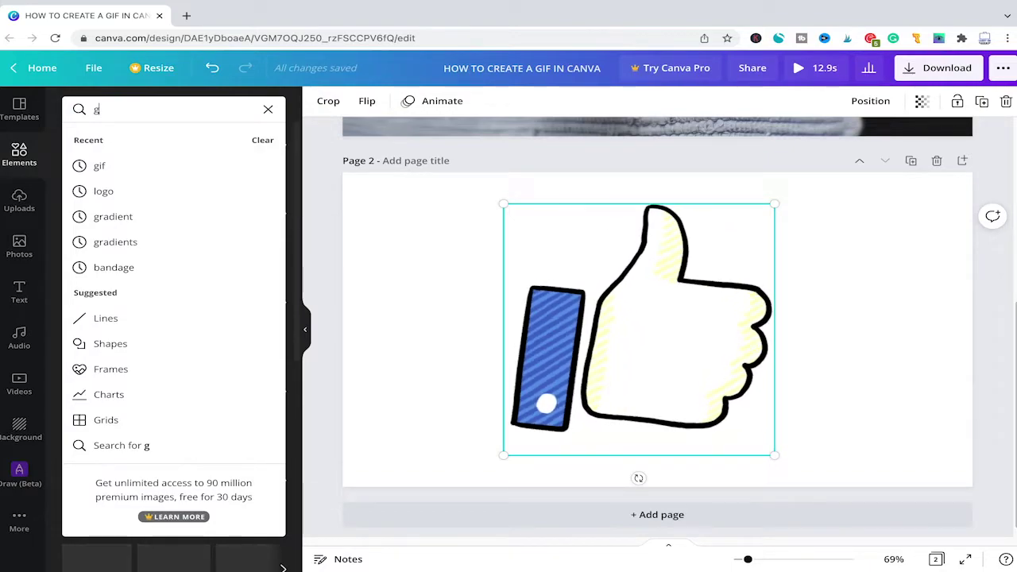
type("reen screen")
key("Return")
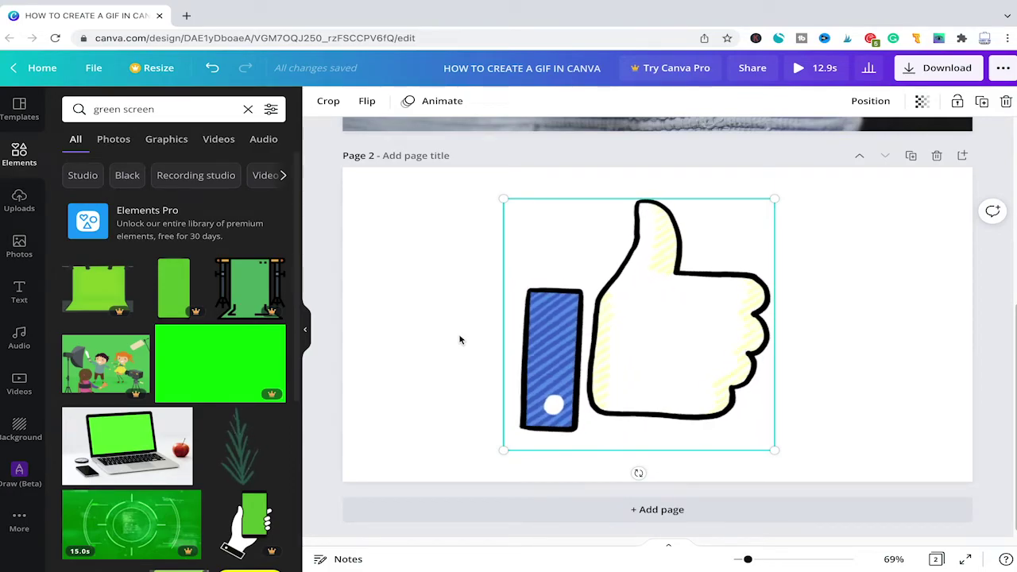
Step: Replace page 2's thumbs-up with the laptop green-screen photo
key("Delete")
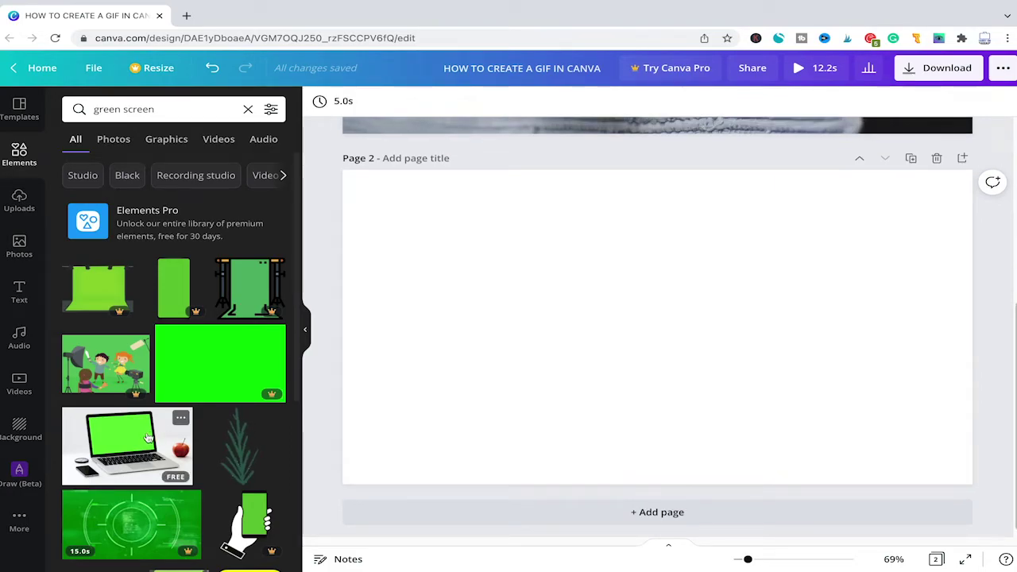
left_click_drag(148, 438, 517, 265)
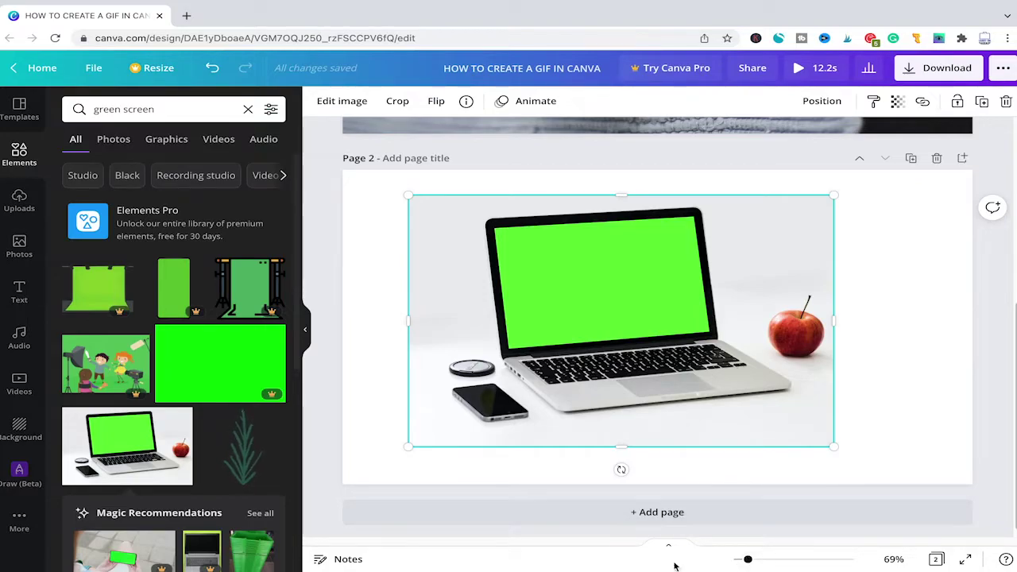
left_click_drag(748, 560, 738, 560)
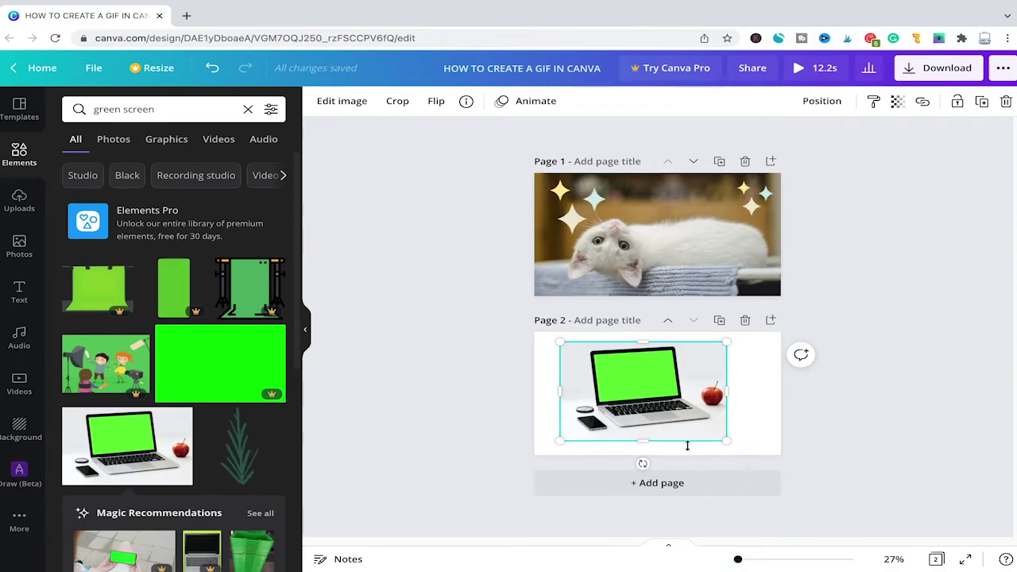
Step: Enlarge the laptop photo until its bright-green screen covers all of page 2
left_click_drag(561, 343, 311, 195)
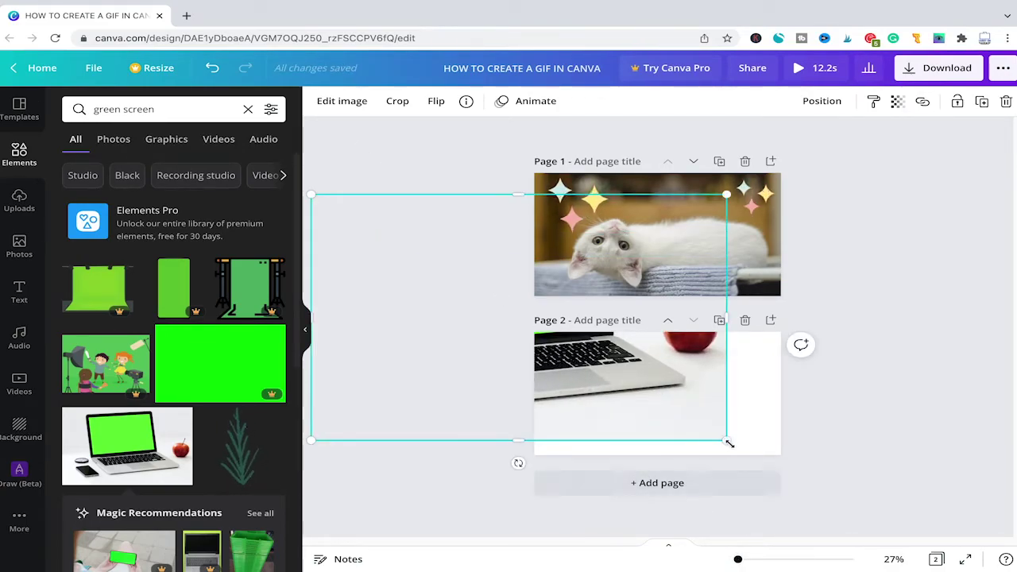
left_click_drag(727, 441, 985, 560)
left_click_drag(672, 391, 728, 449)
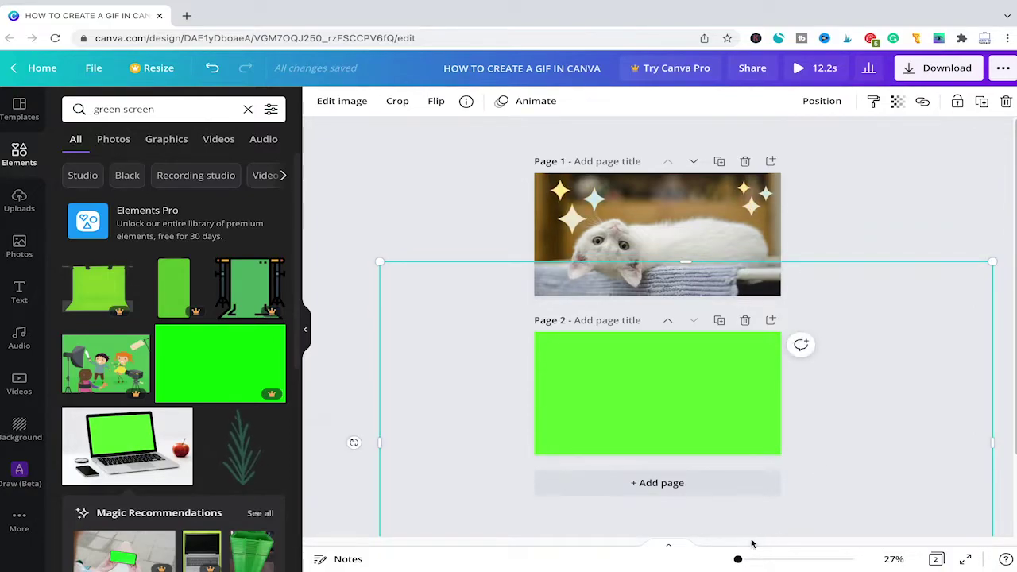
left_click_drag(745, 565, 745, 563)
scroll(645, 360, "down", 3)
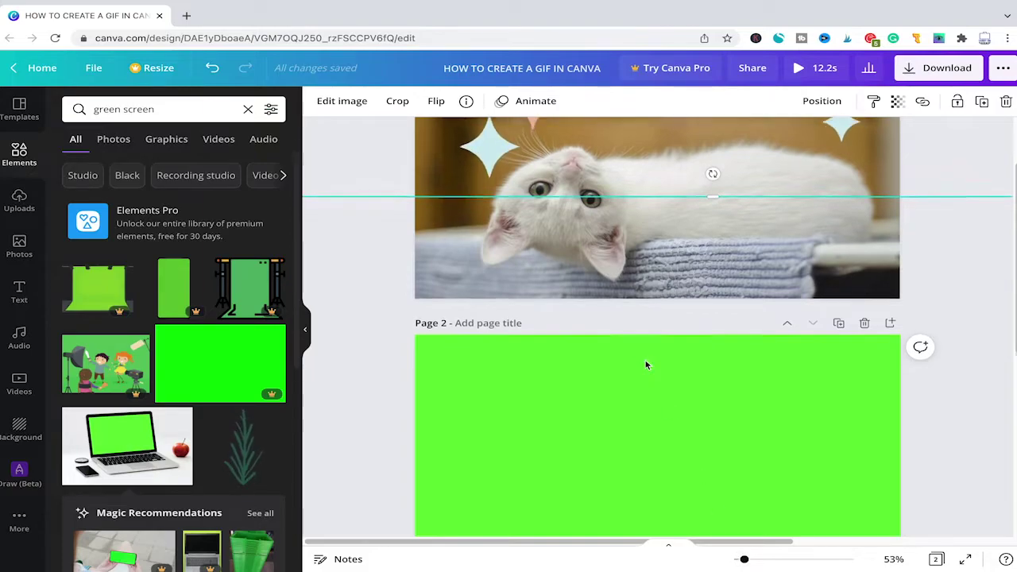
scroll(648, 362, "down", 1)
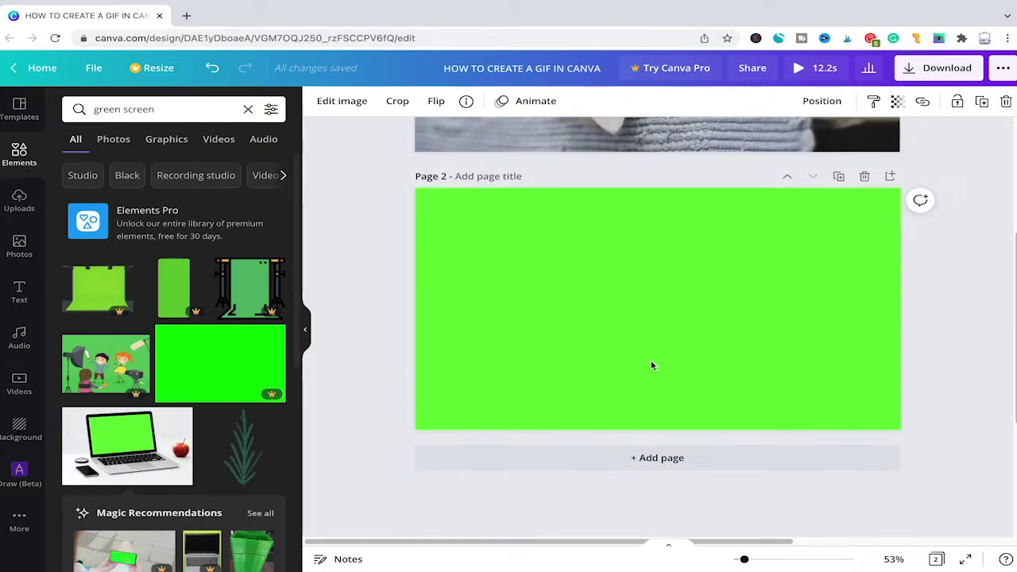
scroll(660, 380, "down", 1)
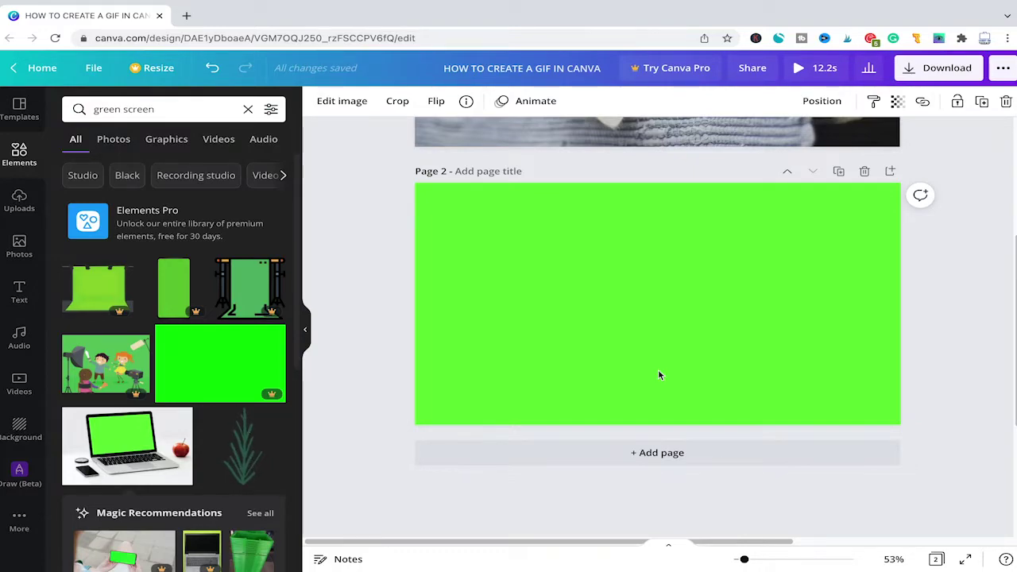
Step: Search Graphics for 'facebook like' and centre the thumbs-up sticker on page 2's green backdrop
left_click(165, 108)
key("ctrl+a")
type("face")
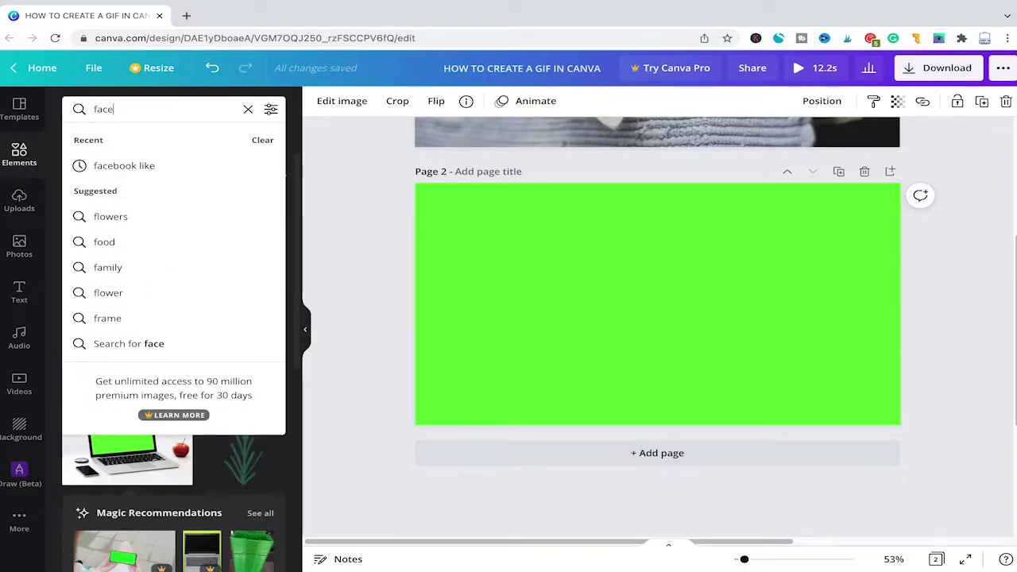
type("book lik")
key("Return")
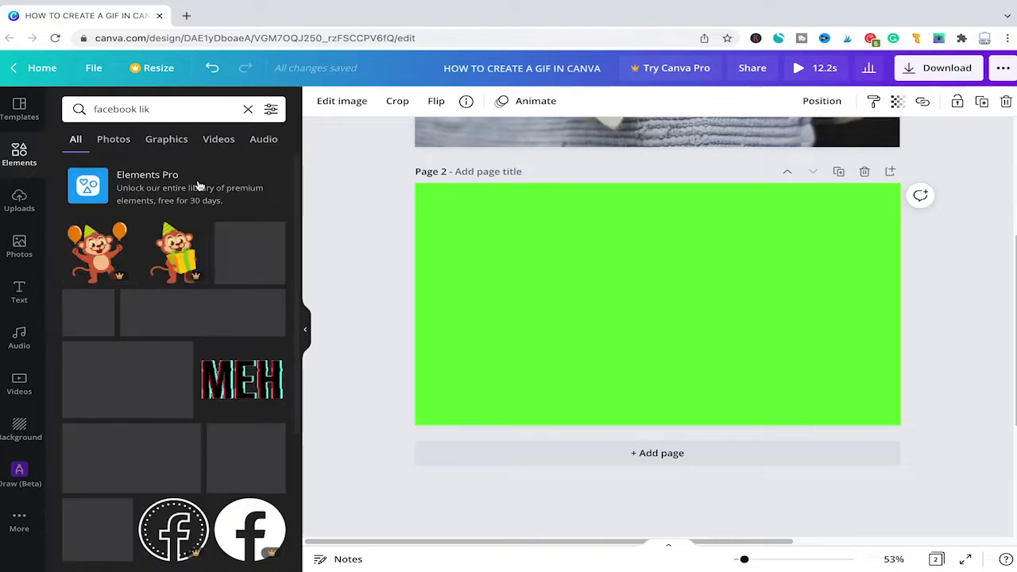
left_click(168, 141)
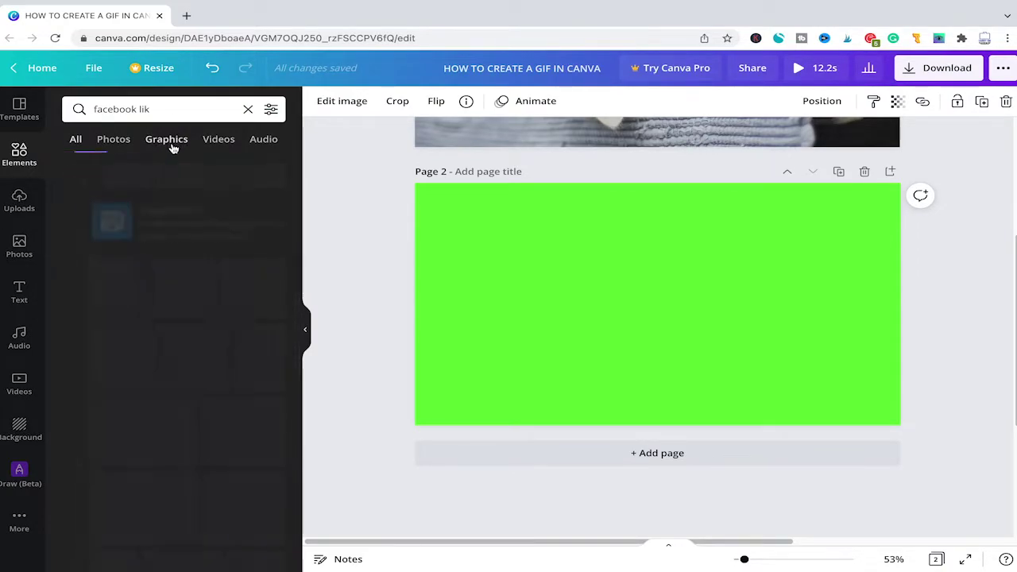
scroll(190, 309, "down", 2)
type("e")
key("Return")
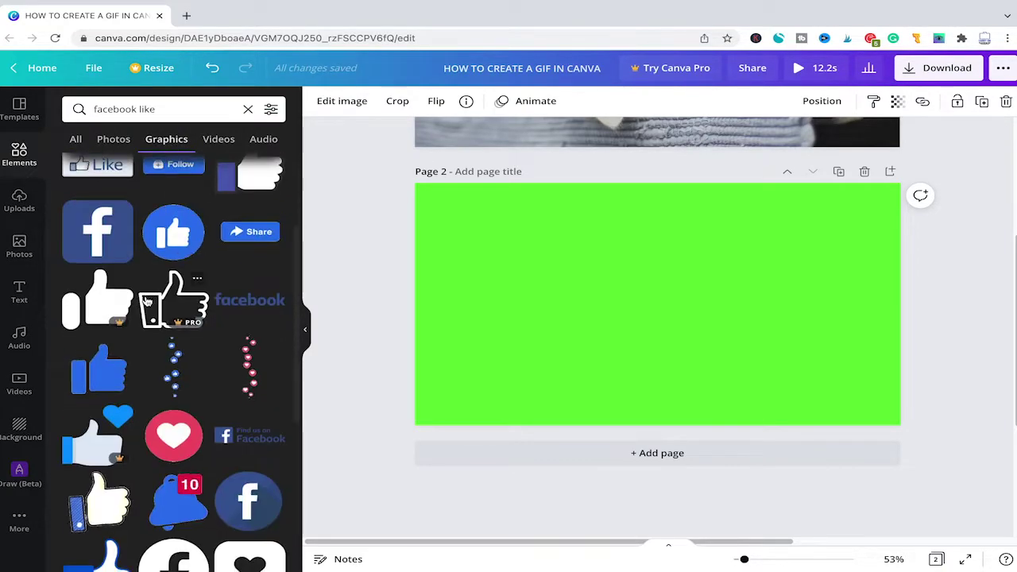
scroll(117, 393, "down", 3)
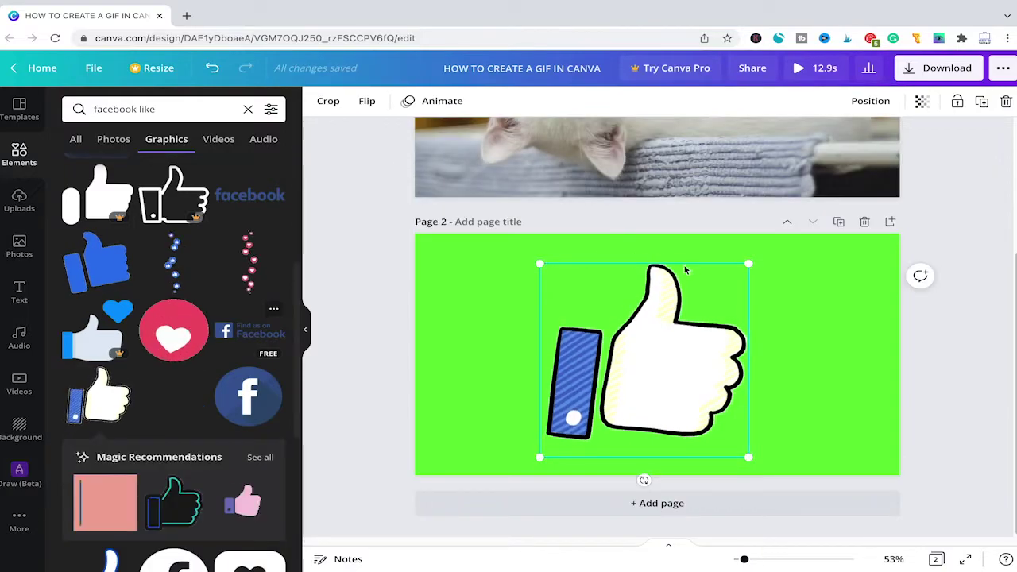
left_click_drag(614, 358, 638, 357)
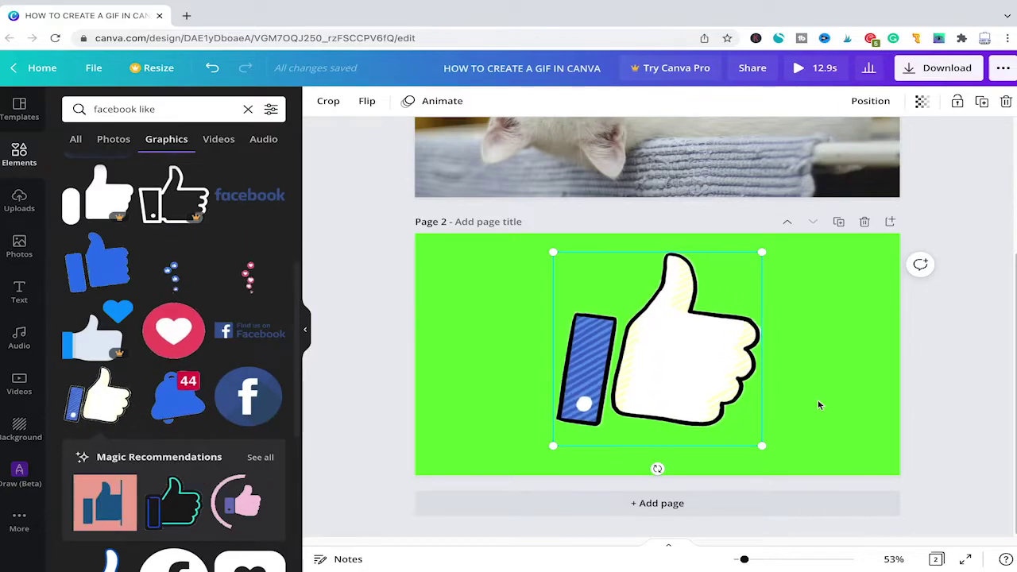
left_click(457, 299)
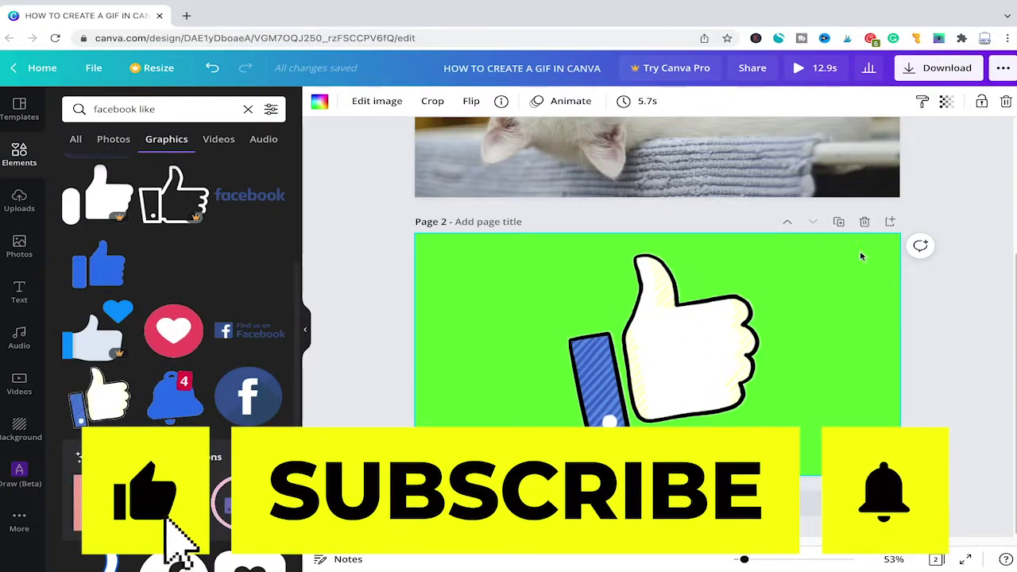
Step: Set the download file type to GIF
left_click(948, 68)
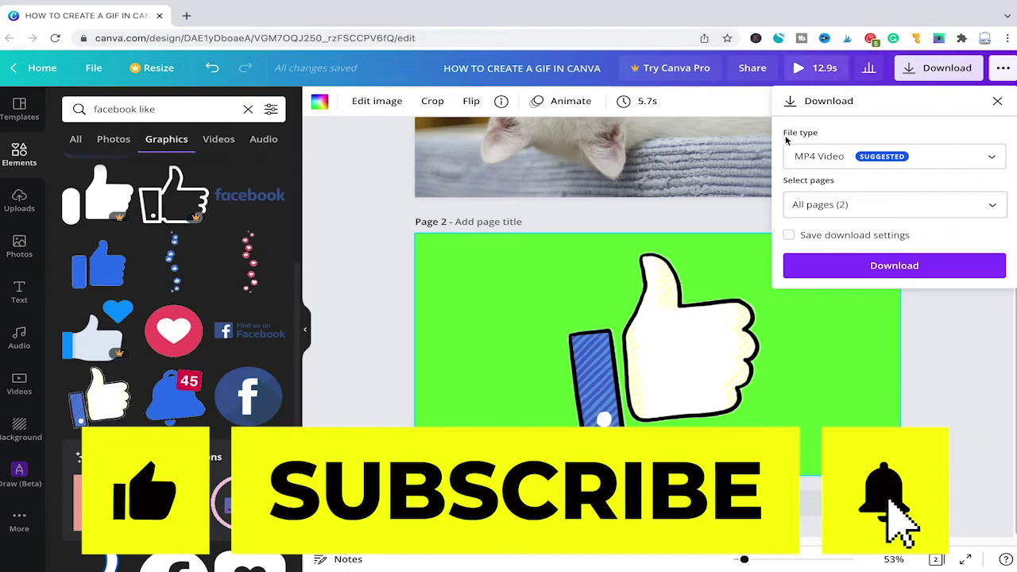
left_click(813, 159)
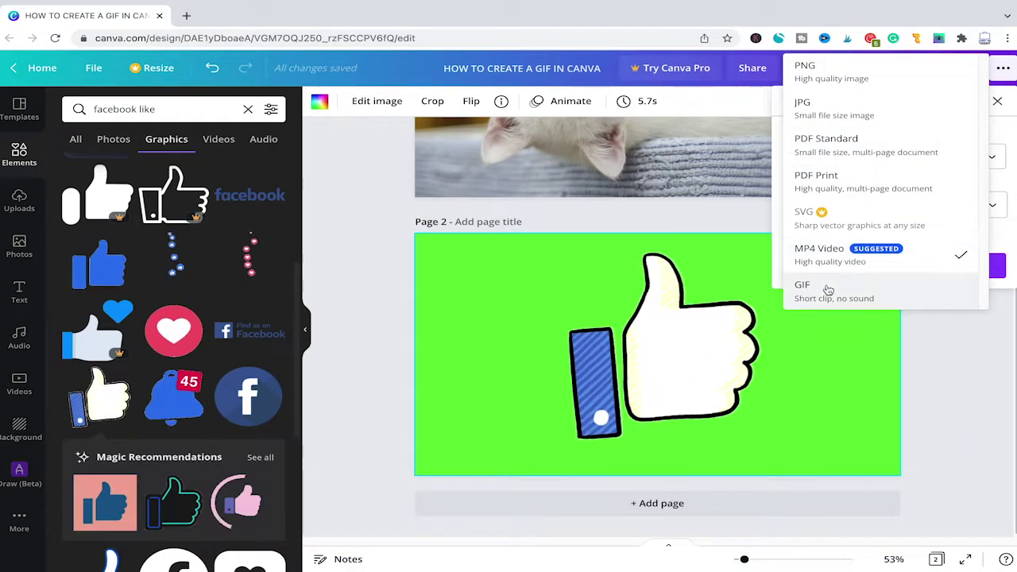
left_click(826, 287)
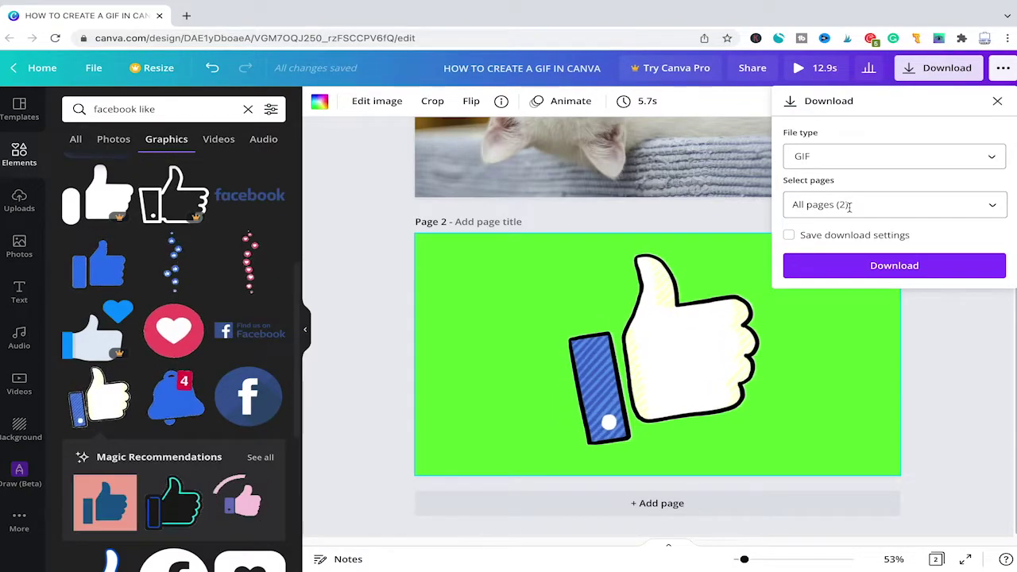
Step: Limit the export to Page 2 only and download it as a GIF
left_click(939, 217)
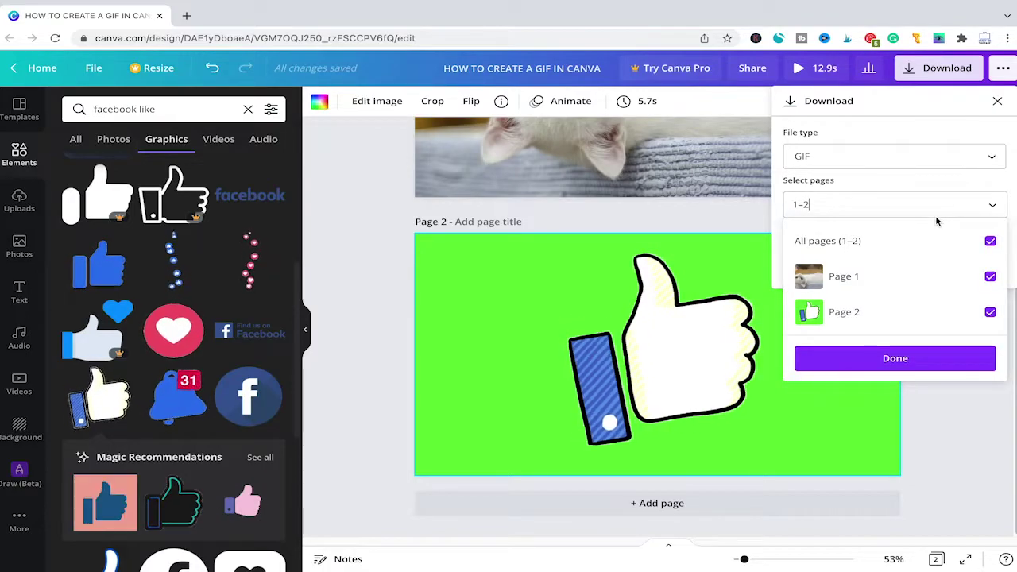
left_click(991, 241)
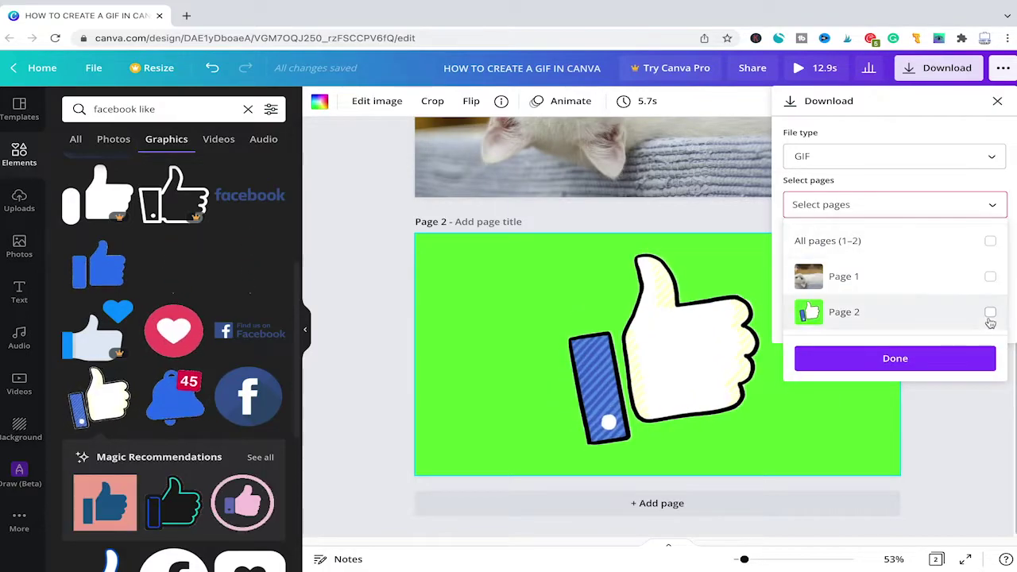
left_click(991, 313)
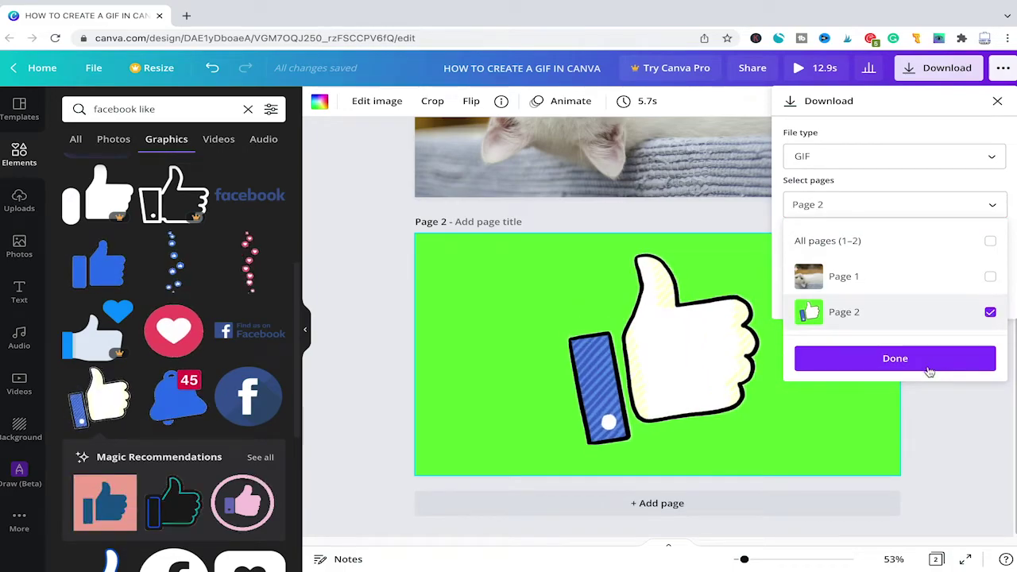
left_click(905, 359)
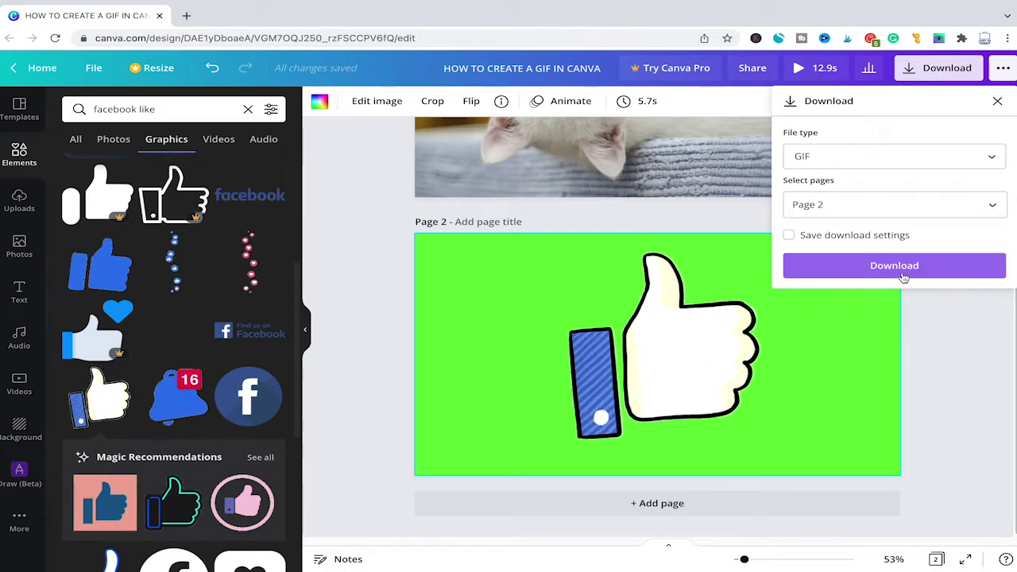
left_click(903, 270)
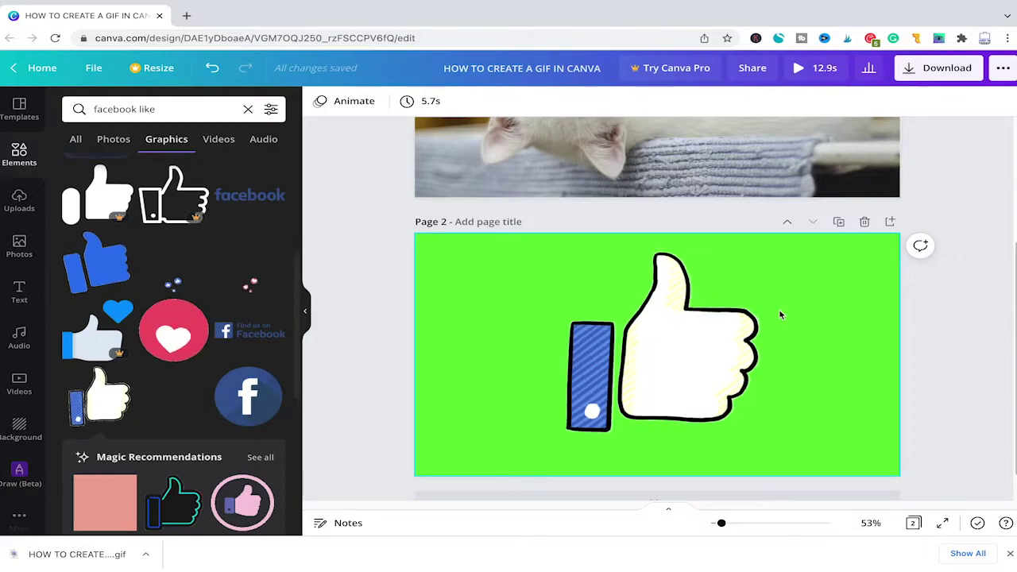
key("super+shift+4")
key("space")
Step: In Premiere Pro, search the Effects library for 'ultra'
key("Escape")
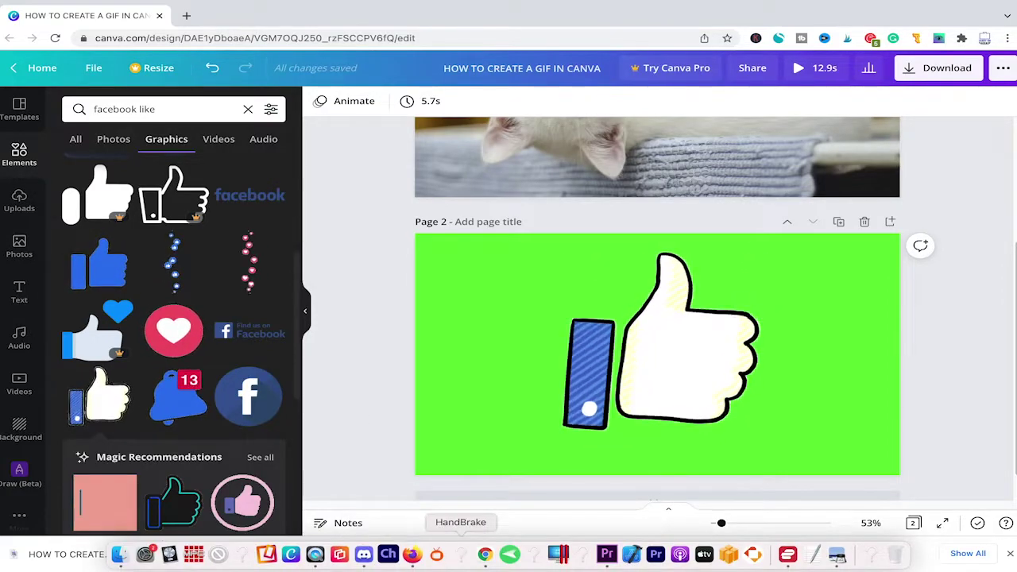
left_click(609, 553)
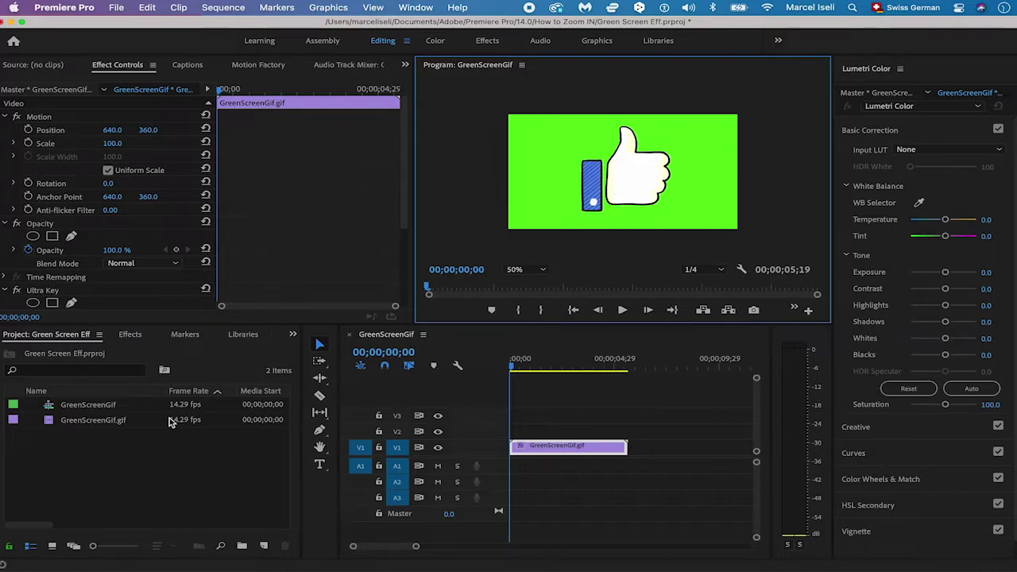
left_click(160, 476)
left_click(130, 334)
left_click(67, 352)
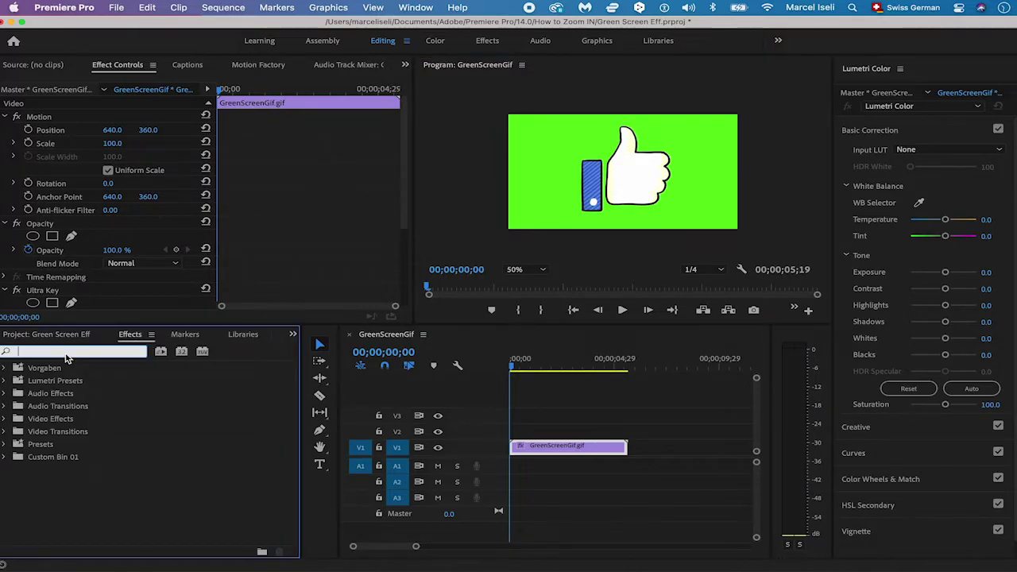
type("ultra")
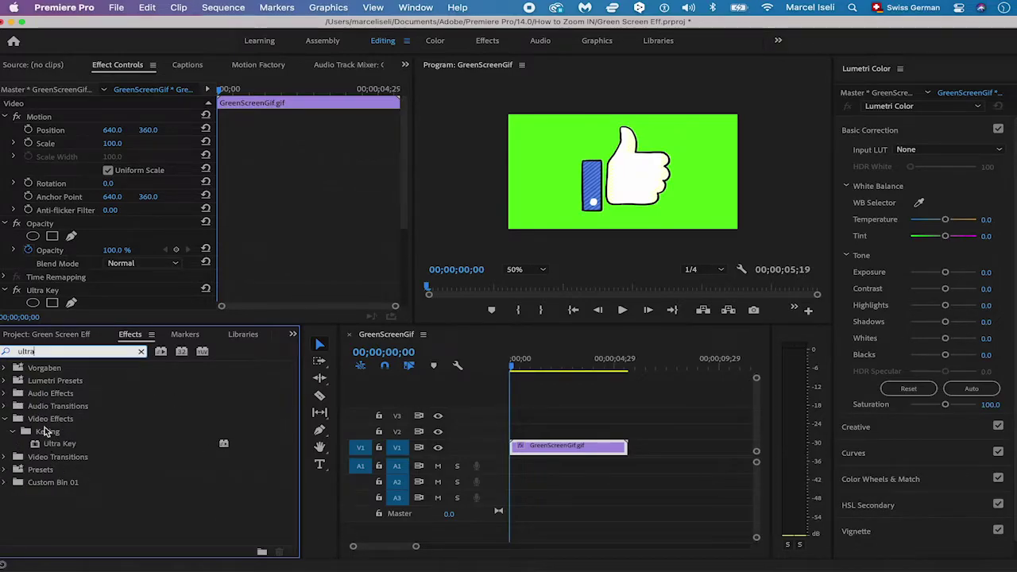
Step: Drag the Ultra Key effect onto the GreenScreenGif clip on V1
left_click(65, 447)
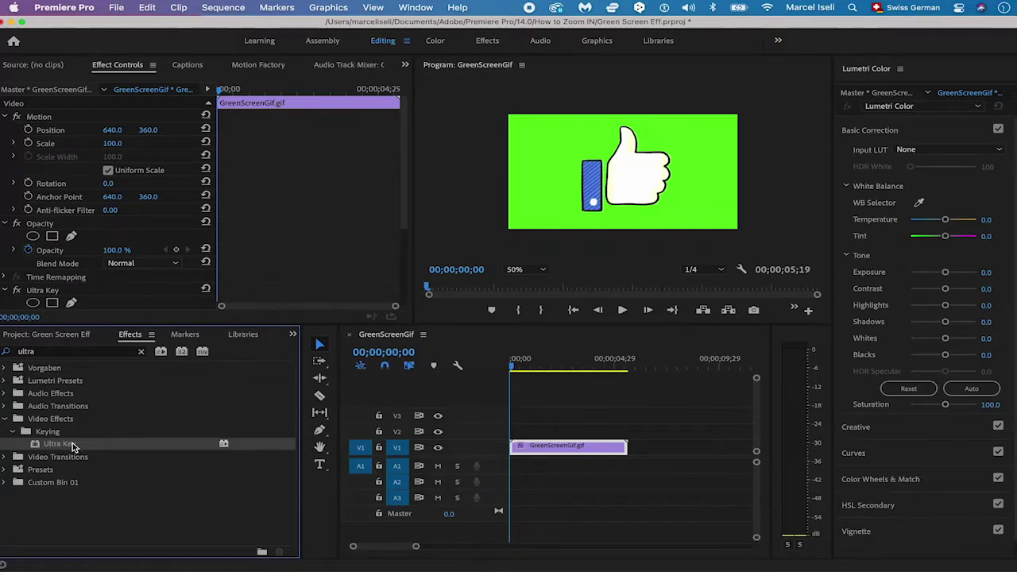
left_click_drag(72, 443, 547, 386)
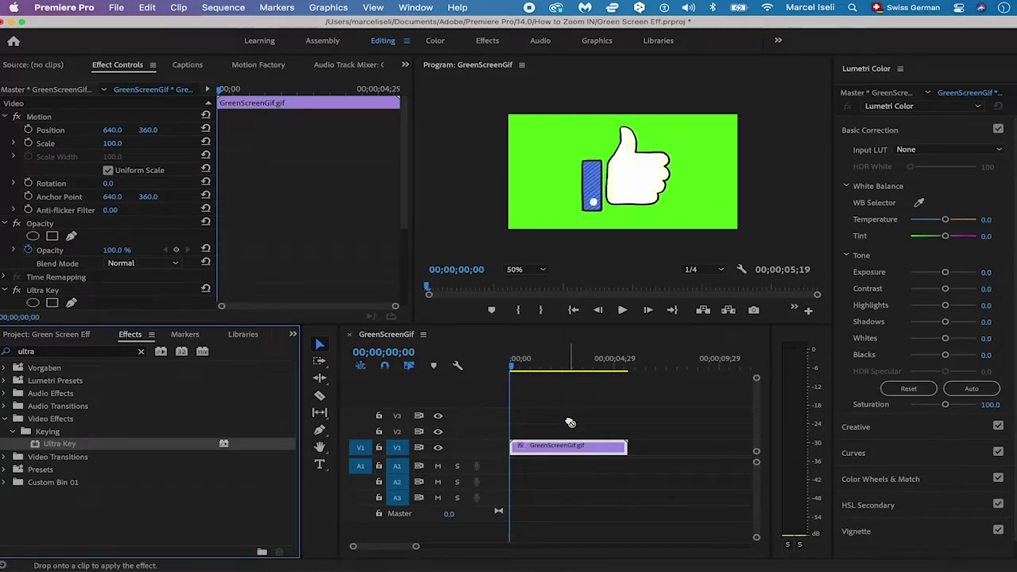
left_click_drag(570, 422, 569, 445)
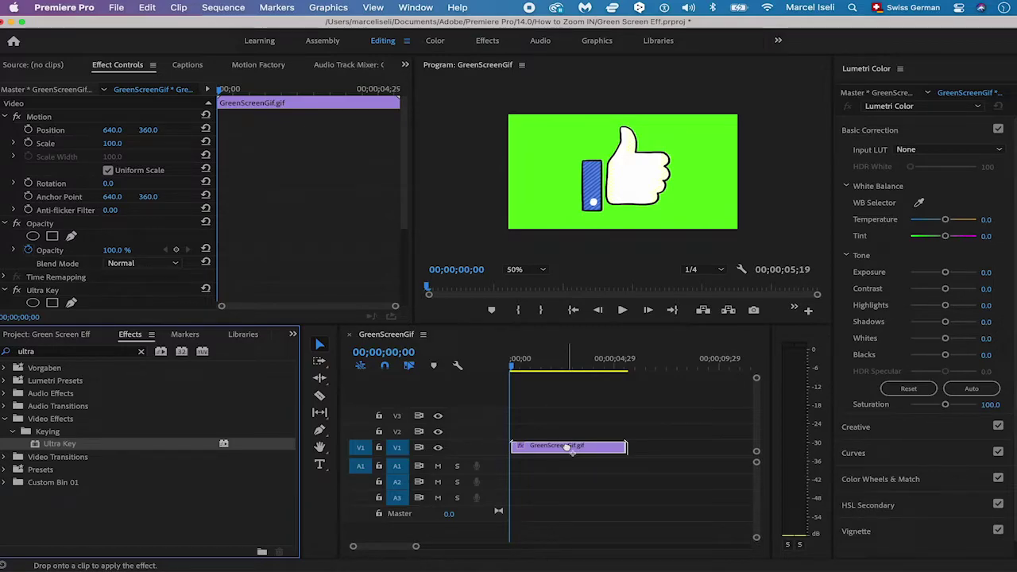
left_click_drag(567, 448, 568, 447)
Step: Set Ultra Key's Key Color by sampling the green background in the Program monitor
scroll(147, 198, "down", 5)
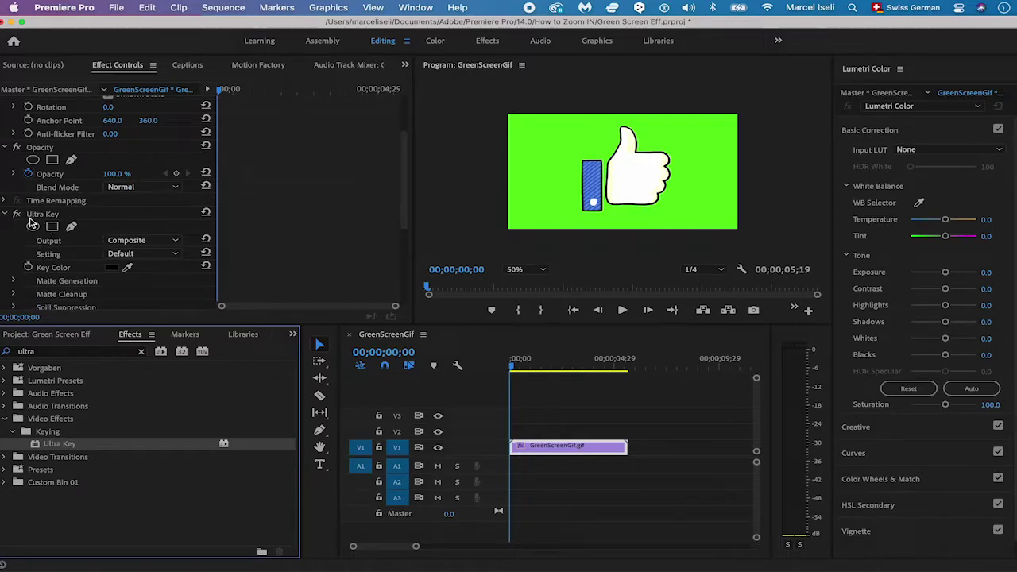
scroll(135, 232, "down", 2)
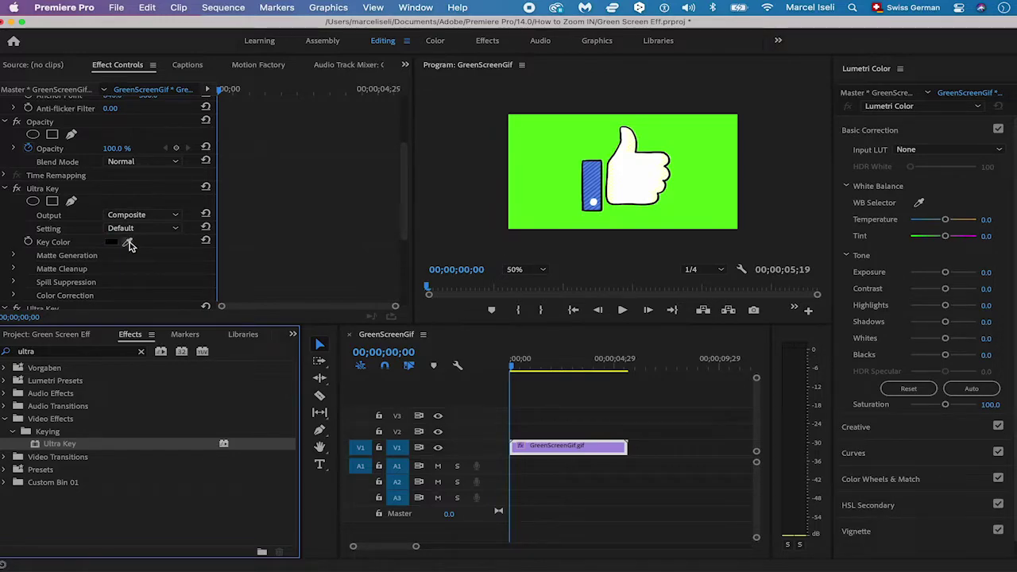
left_click(129, 243)
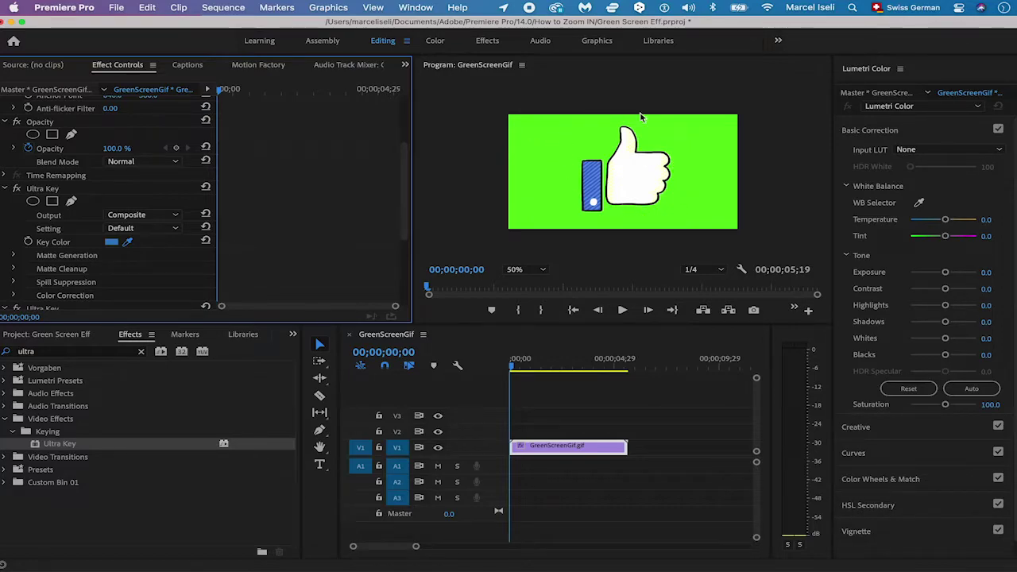
left_click(543, 138)
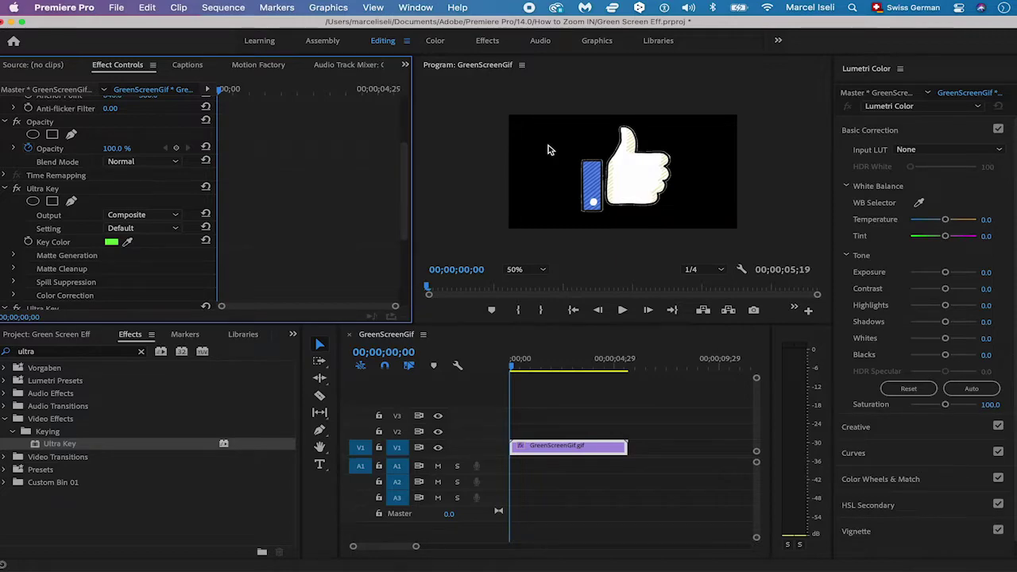
left_click(127, 335)
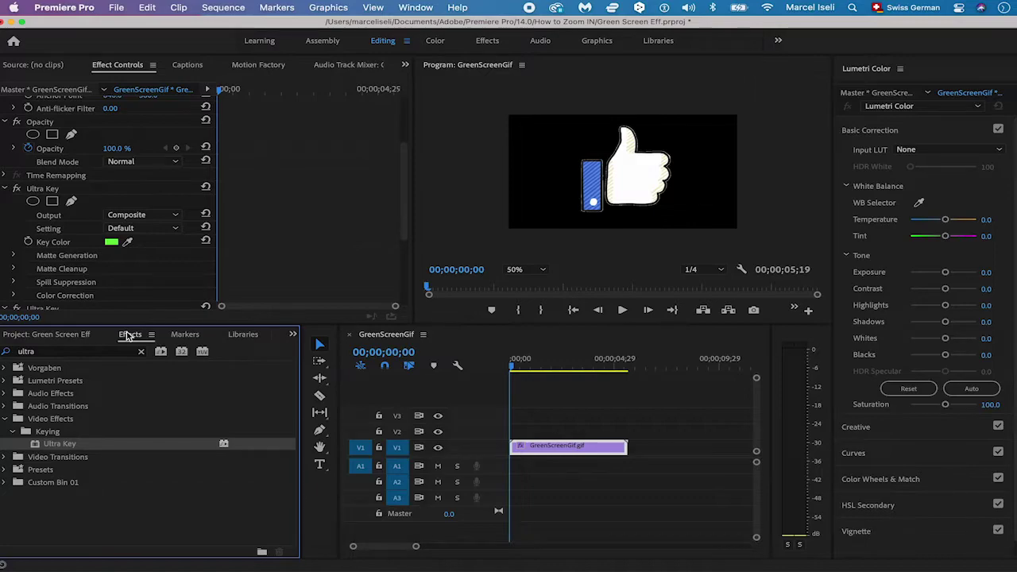
left_click(48, 337)
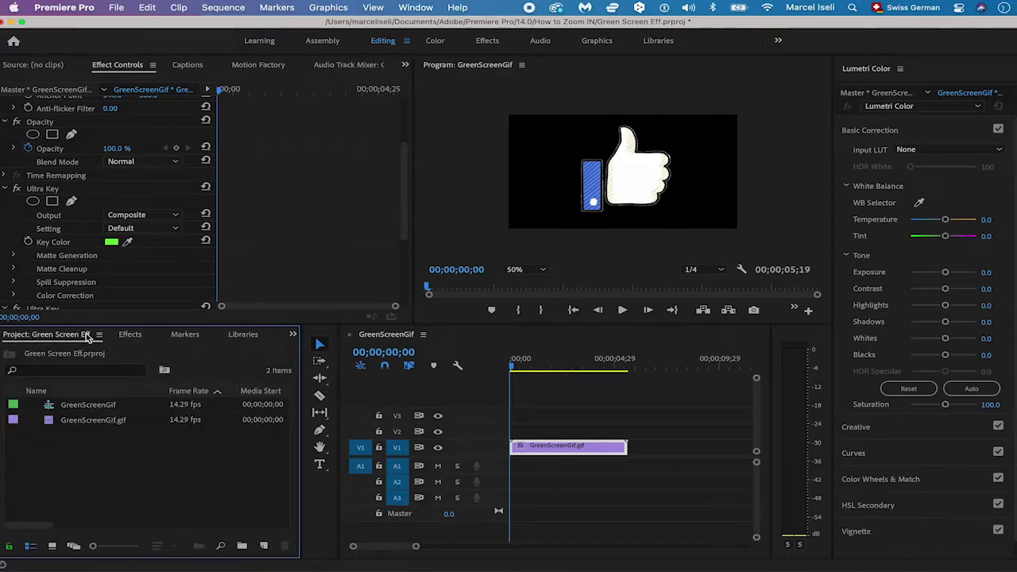
Step: Import HOW TO TRIM AUDIO IN CANVA FERTIG.mp4 onto the timeline and lift the GIF to V3
left_click_drag(871, 134, 163, 463)
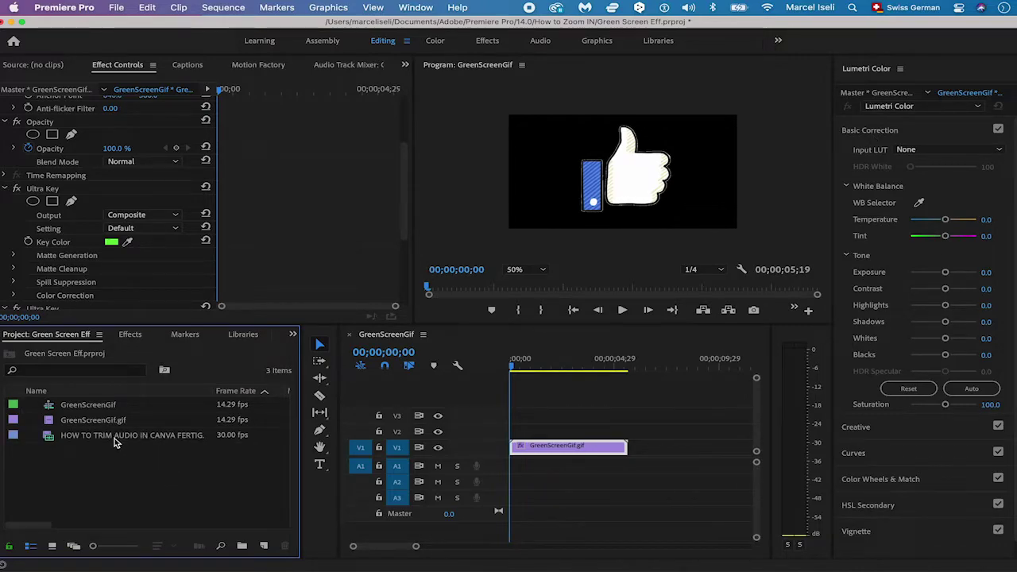
left_click_drag(114, 442, 537, 435)
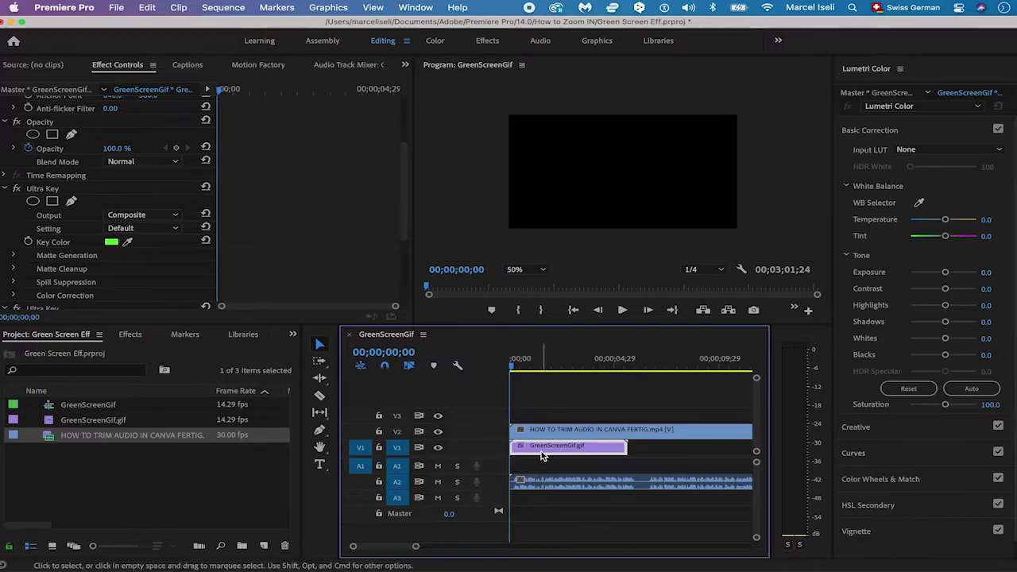
left_click_drag(548, 450, 567, 418)
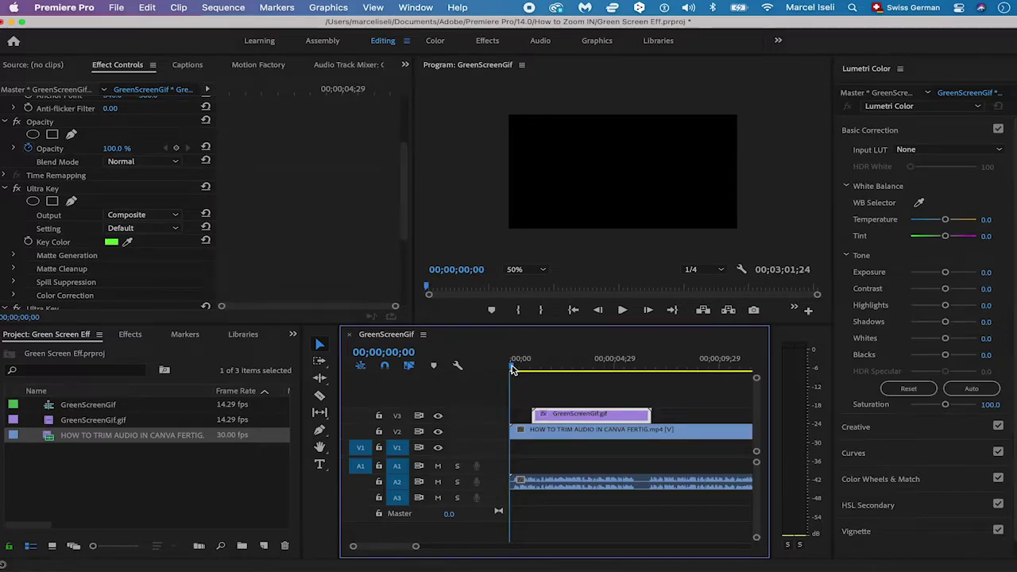
left_click_drag(513, 370, 530, 368)
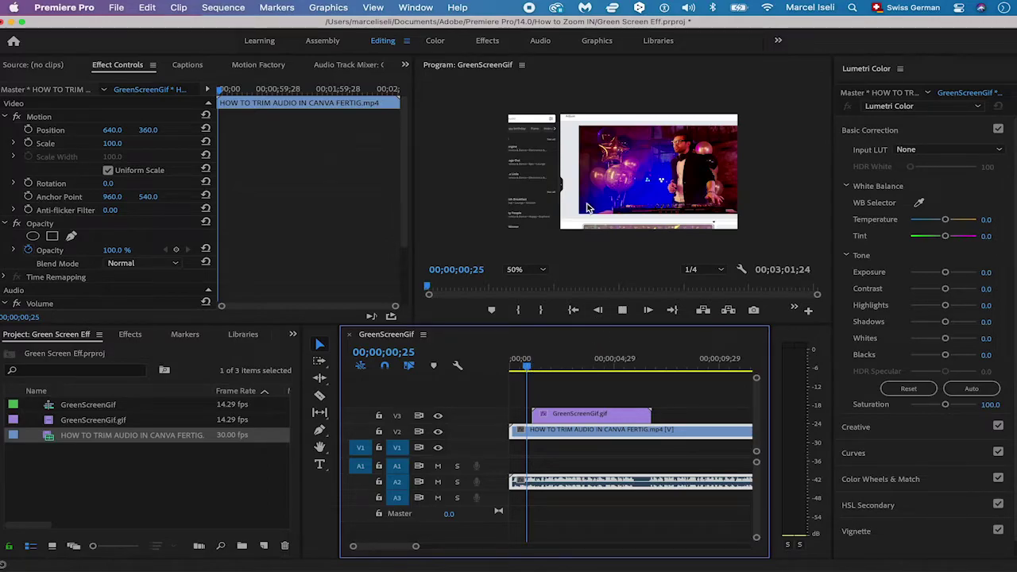
key("space")
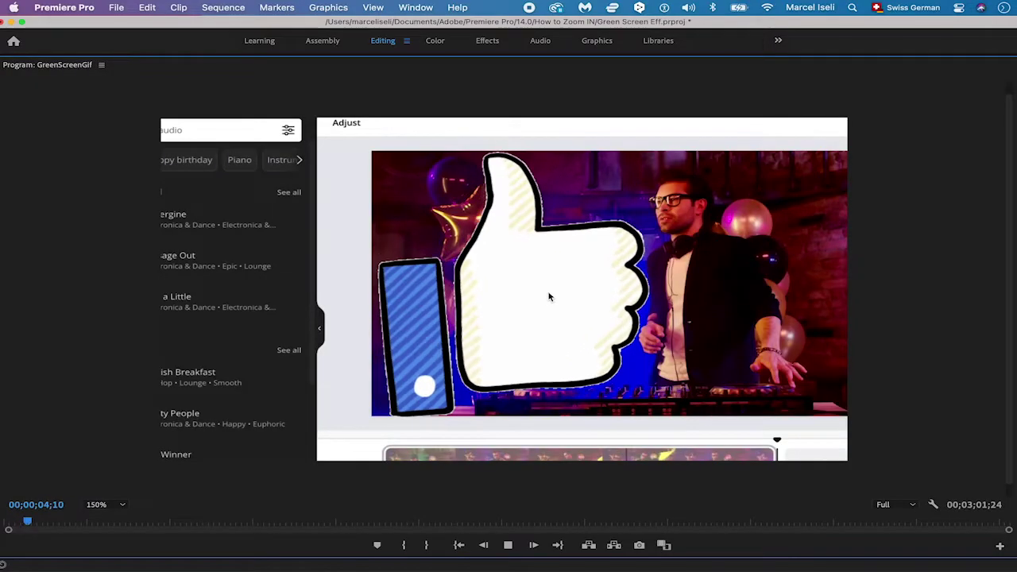
Step: Stop playback of the thumbs-up overlay preview
key("space")
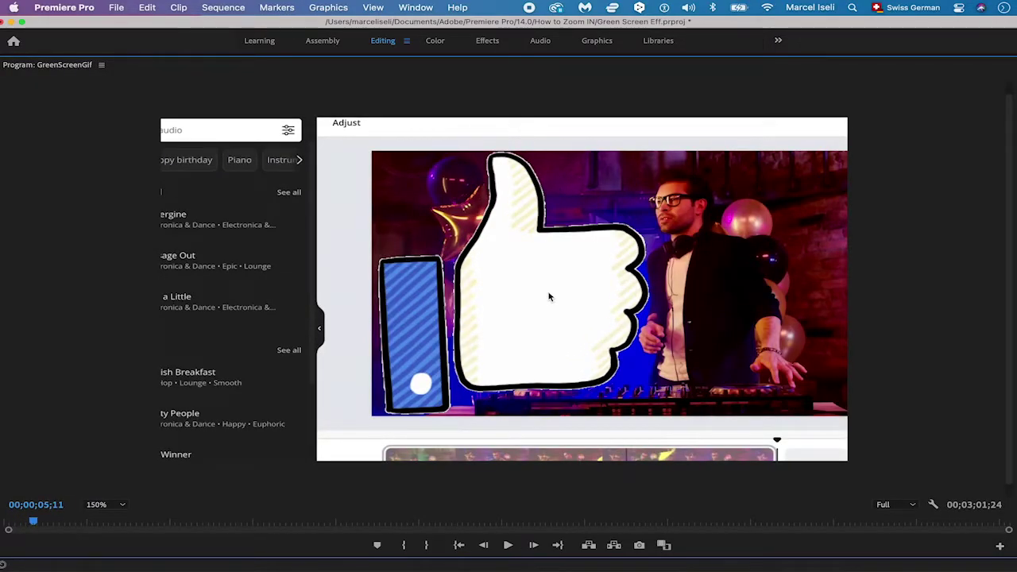